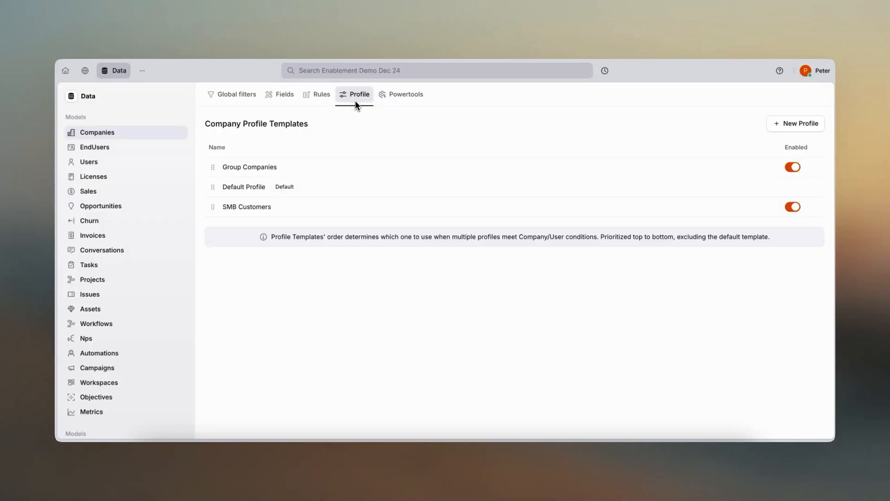
- Create a new company profile template named Onboarding
click(787, 128)
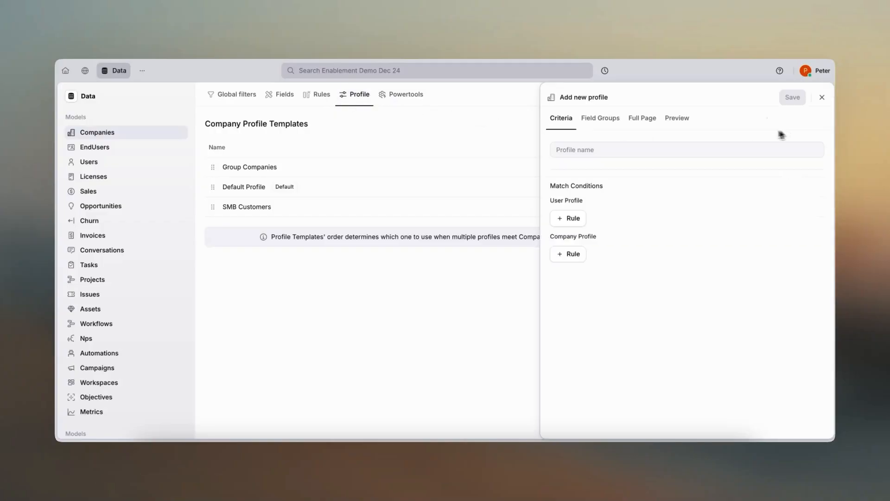
click(587, 147)
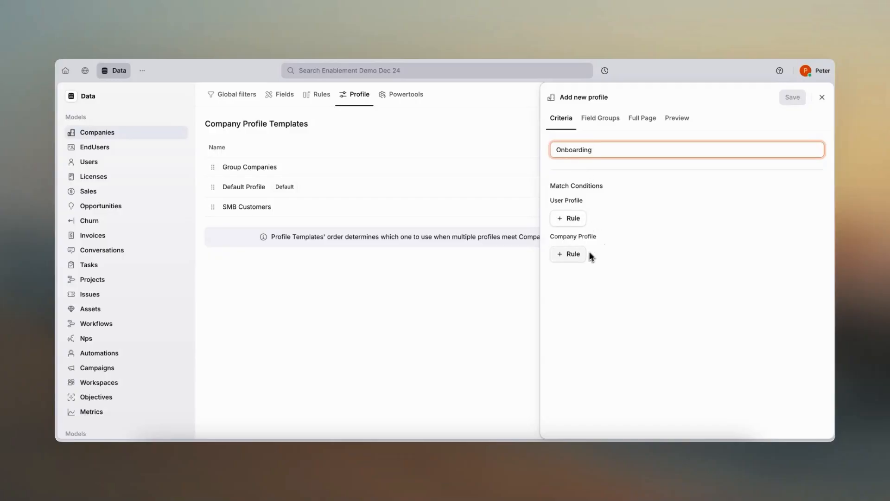
click(583, 223)
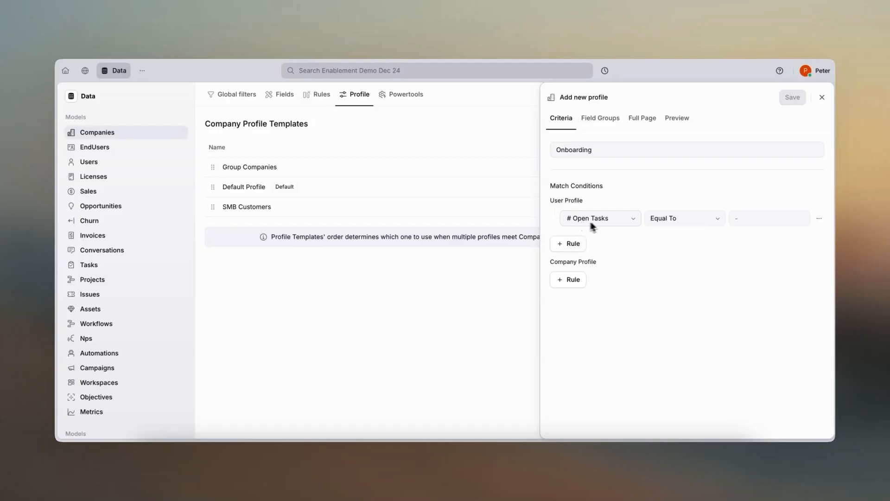
click(618, 223)
scroll(625, 311, down, 10)
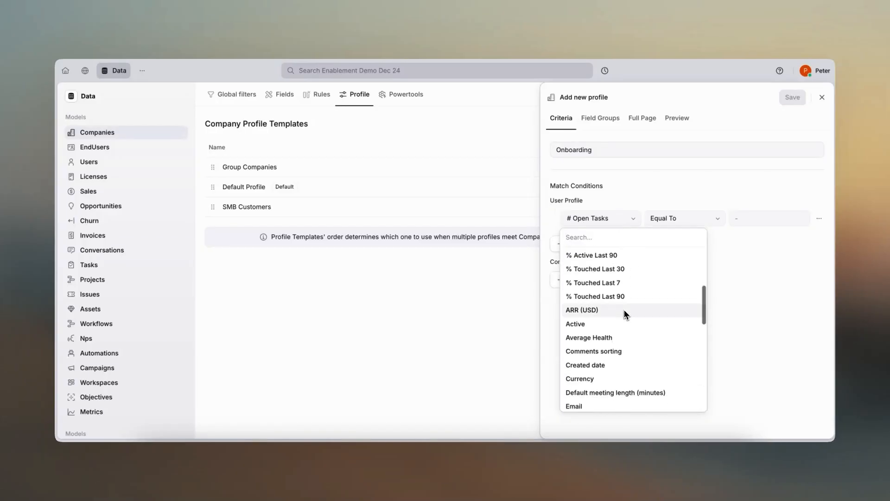
scroll(625, 314, down, 4)
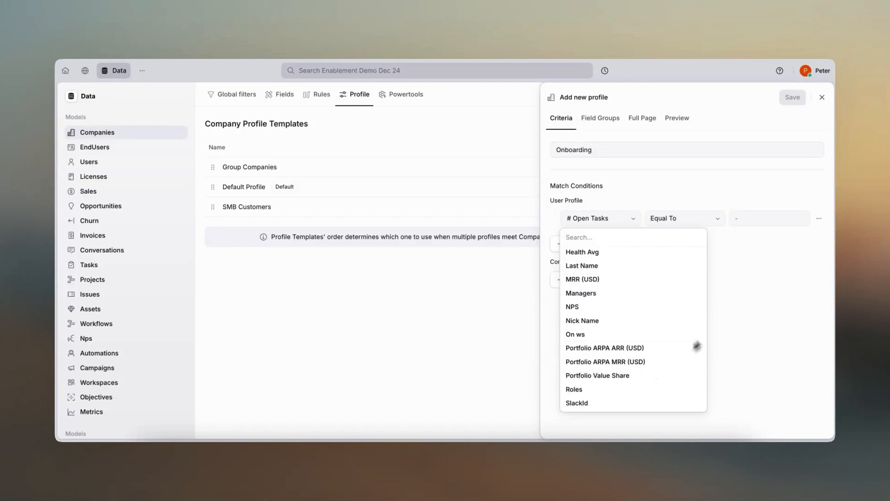
click(735, 309)
click(819, 218)
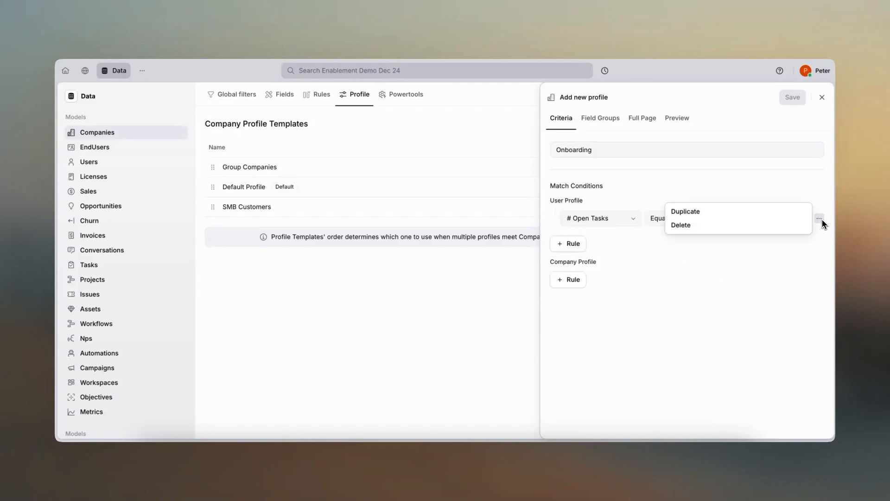
click(793, 226)
- Add a Company Profile match rule requiring Phase Equal To Onboarding
click(575, 254)
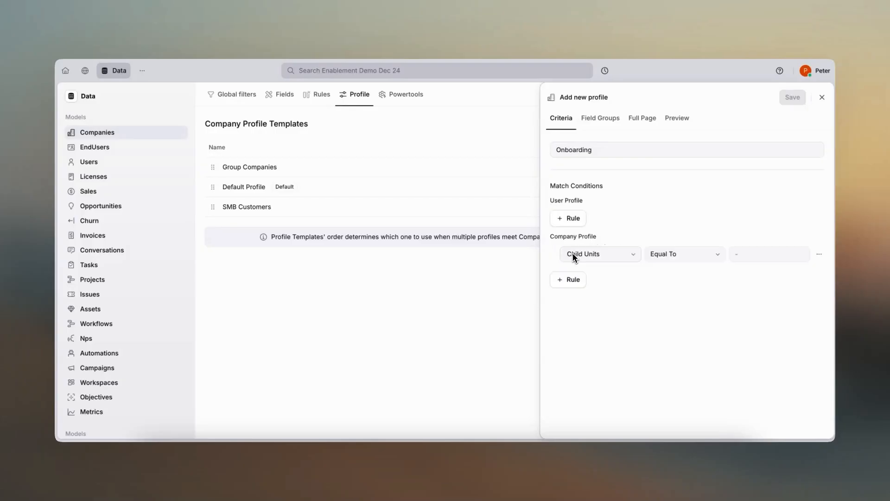
click(623, 258)
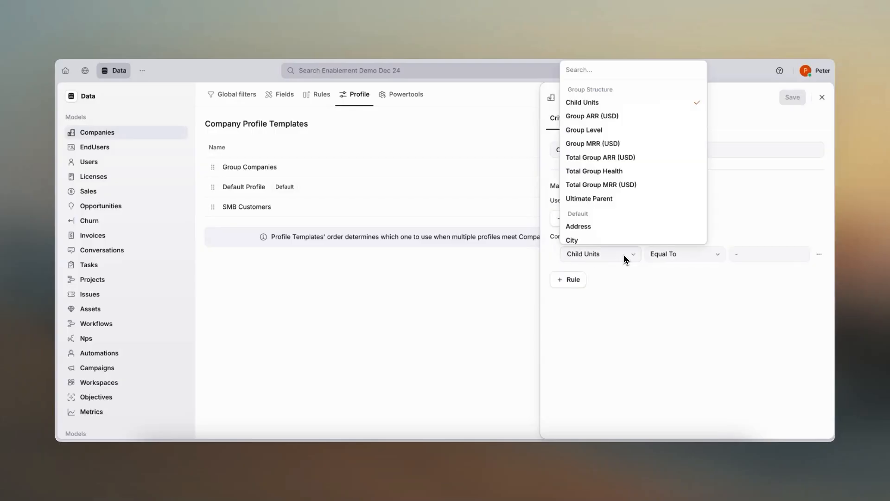
scroll(647, 204, down, 1)
scroll(650, 195, down, 5)
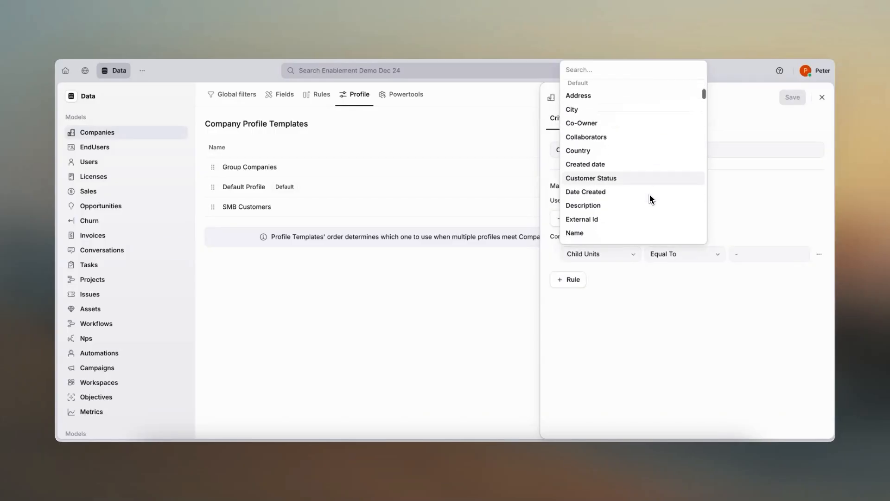
scroll(649, 199, down, 3)
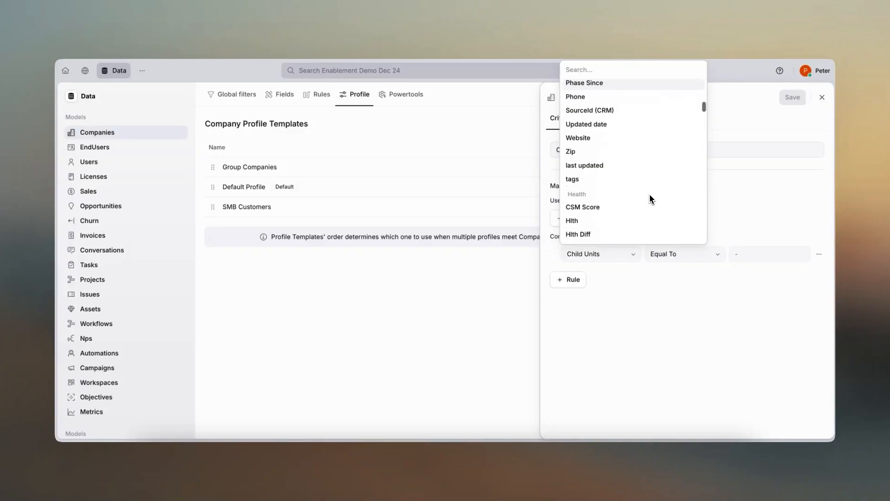
scroll(650, 199, up, 4)
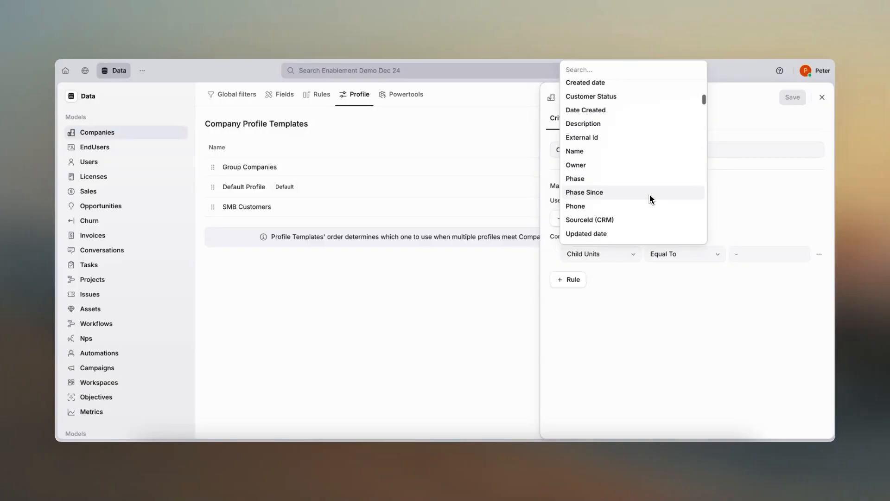
click(639, 203)
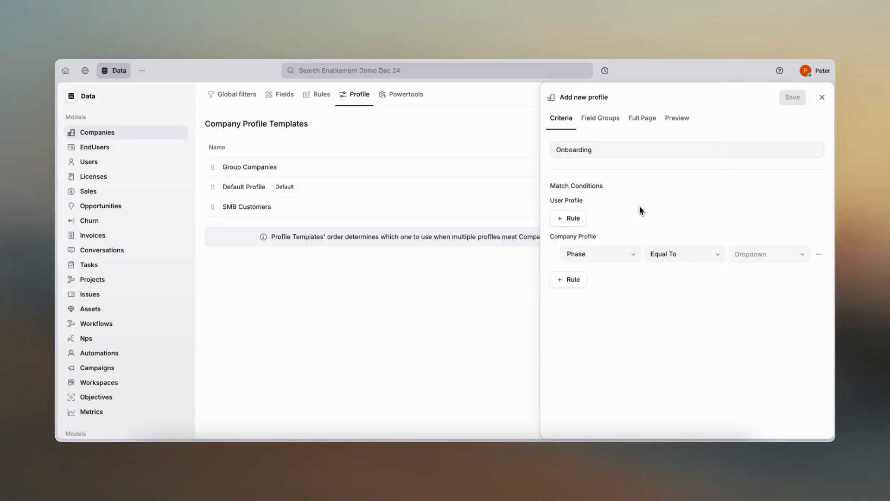
click(743, 251)
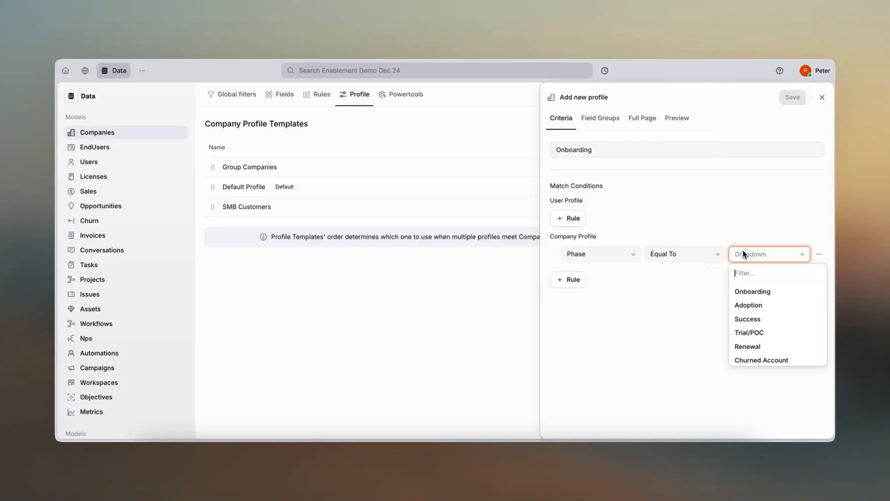
click(747, 291)
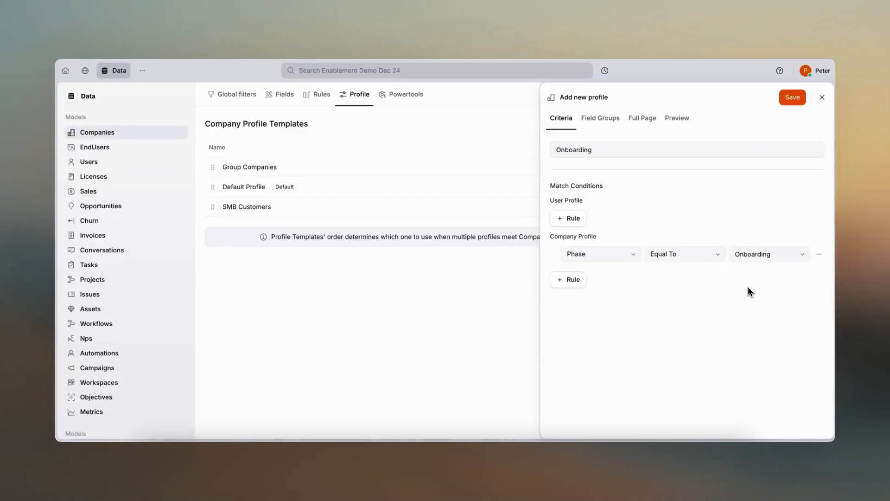
- Add a Featured field group named Onboarding Details to the profile
click(619, 125)
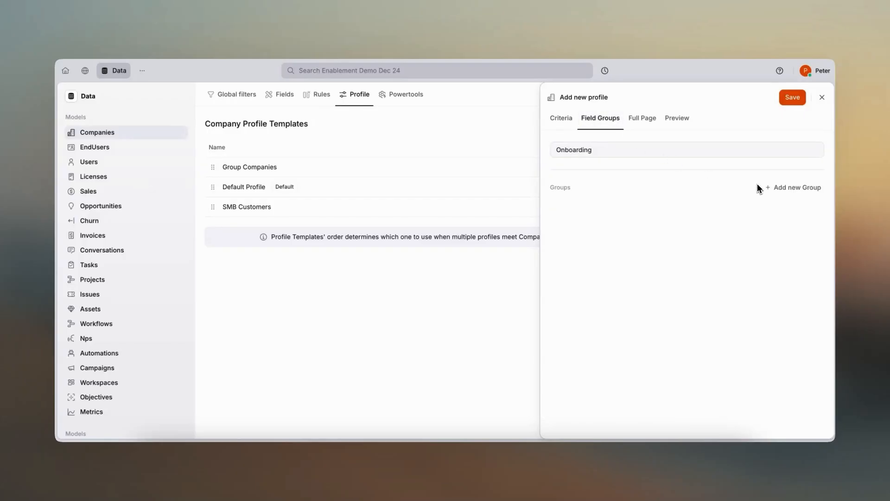
click(812, 189)
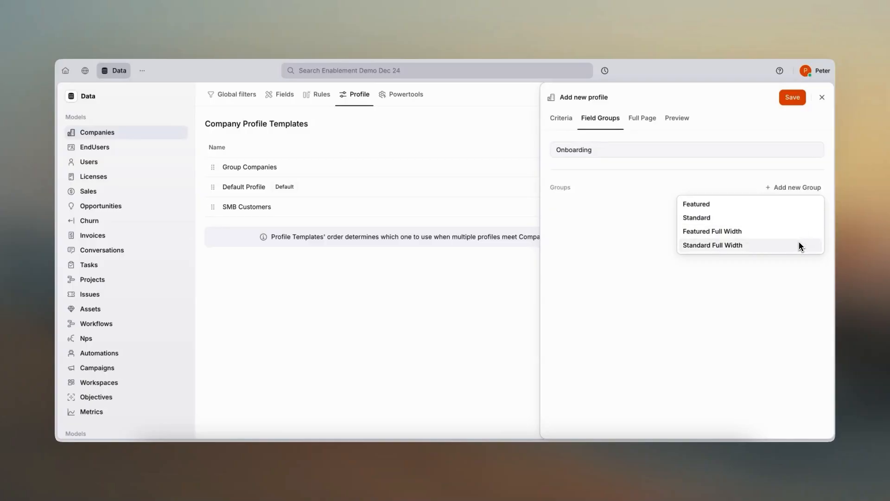
click(777, 205)
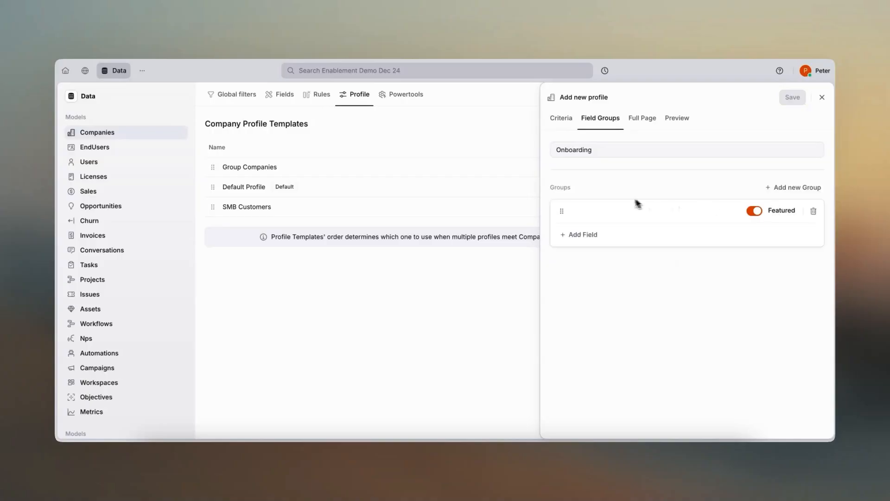
text(Onboarding Details)
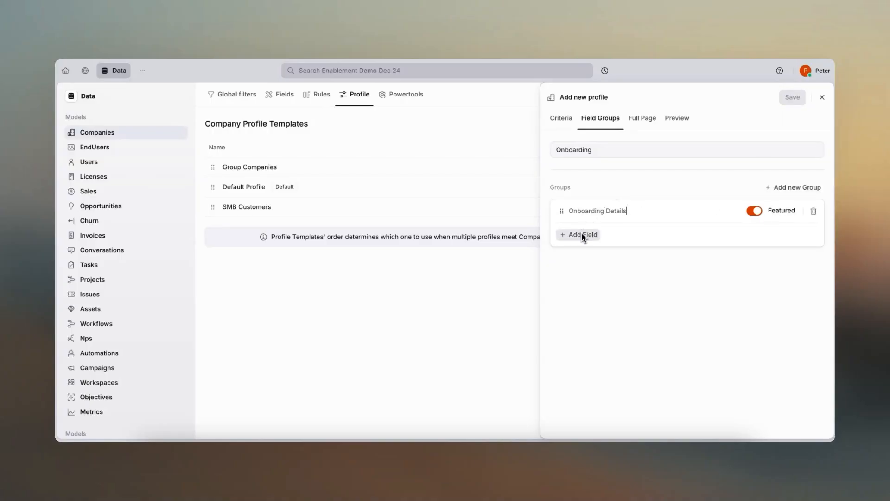
- Add the Owner and Customer Tier fields to the Onboarding Details group
click(582, 233)
text(own)
key(Return)
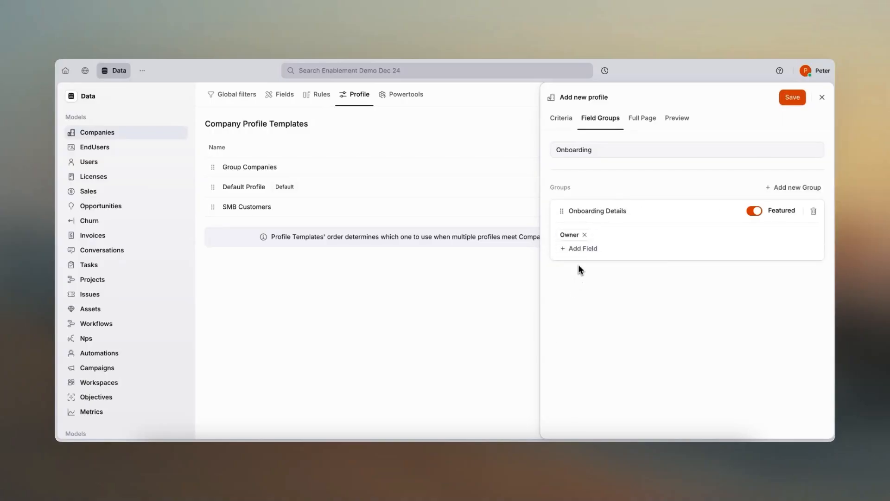
click(581, 250)
text(tier)
click(586, 282)
- Add the ARR (USD), Customer Since and Objectives fields to the Onboarding Details group
click(588, 251)
text(arr)
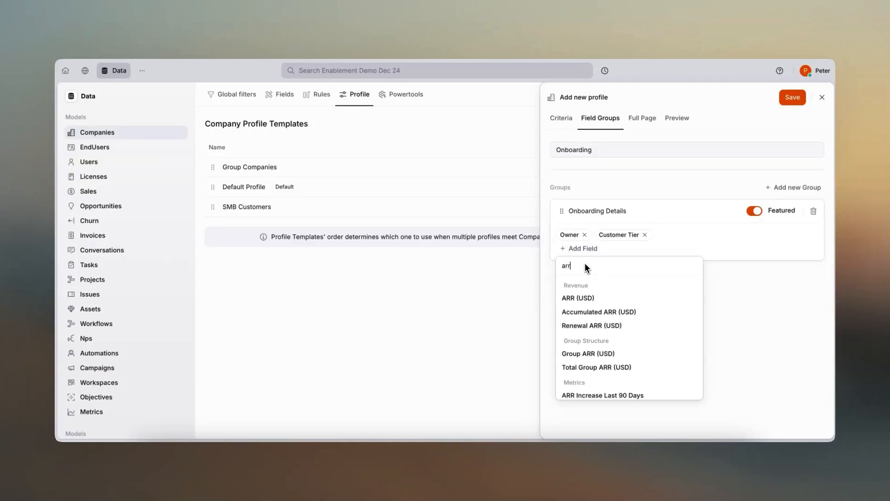
click(584, 299)
click(583, 253)
text(custom)
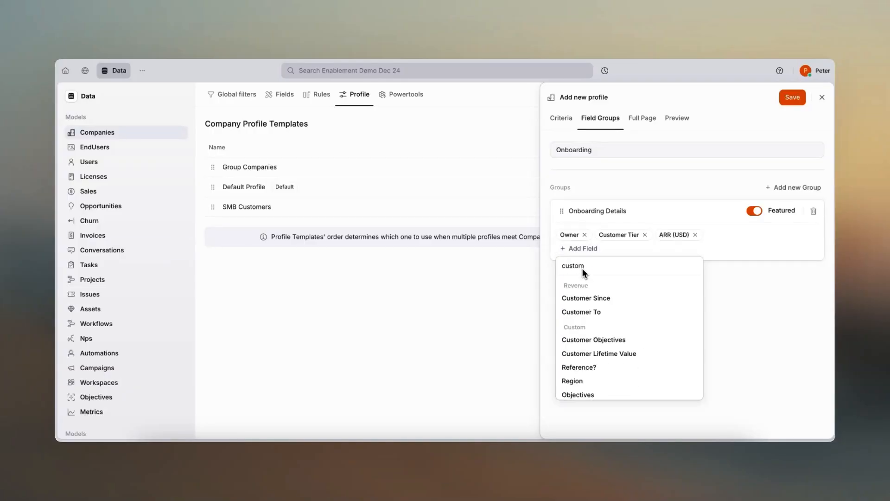
click(585, 298)
click(582, 250)
text(obj)
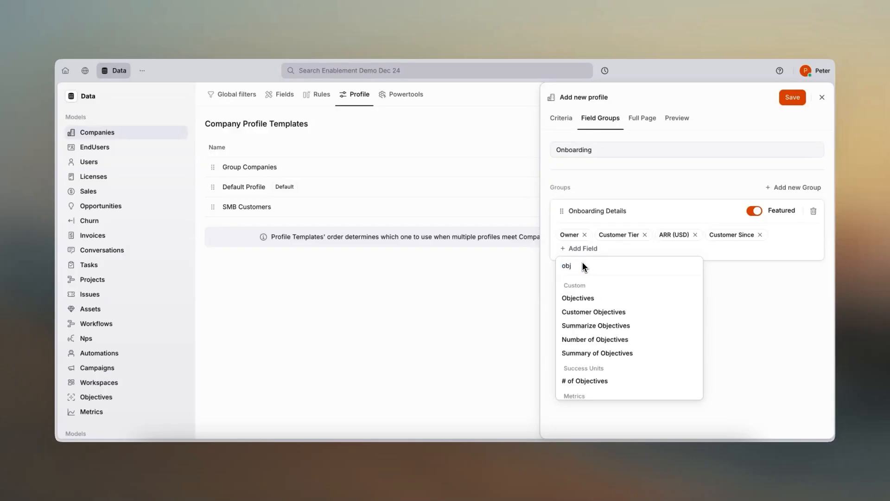
click(585, 299)
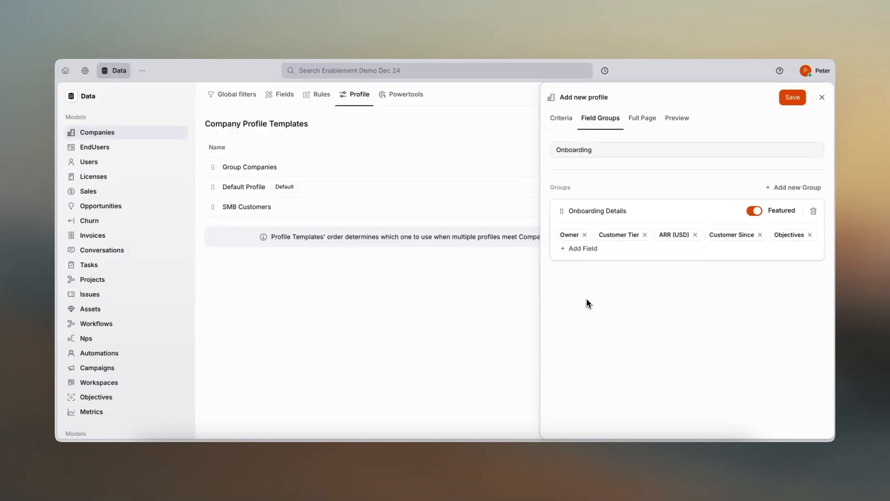
- Look over the Full Page and Preview layout settings of the Onboarding profile
click(650, 123)
click(672, 122)
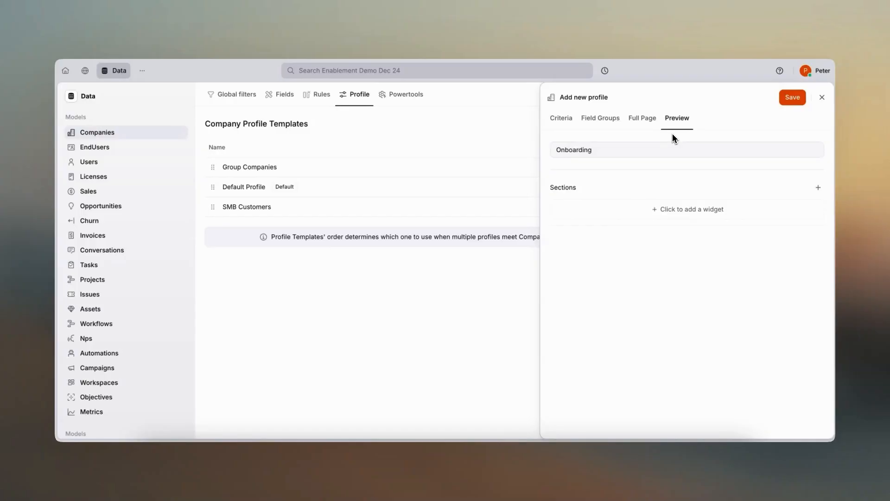
click(647, 126)
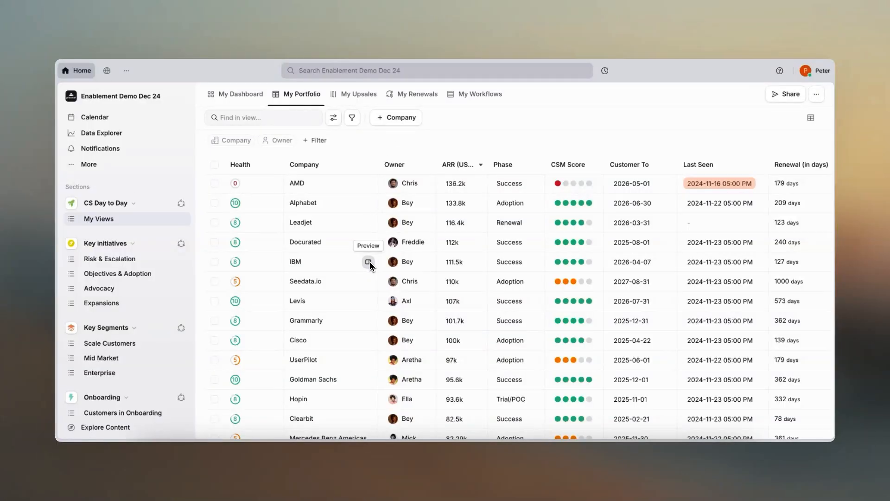
- Open IBM's preview from the My Portfolio list and set its CSM Score to 3
click(369, 262)
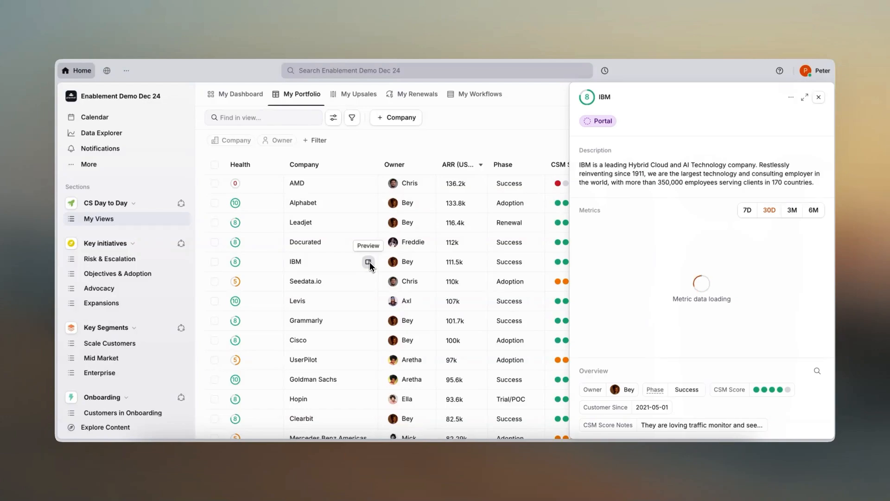
scroll(607, 279, down, 2)
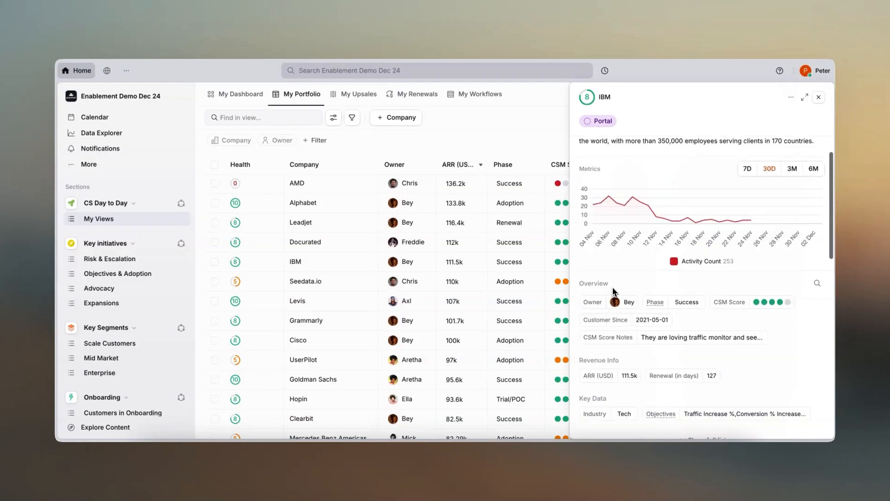
click(770, 303)
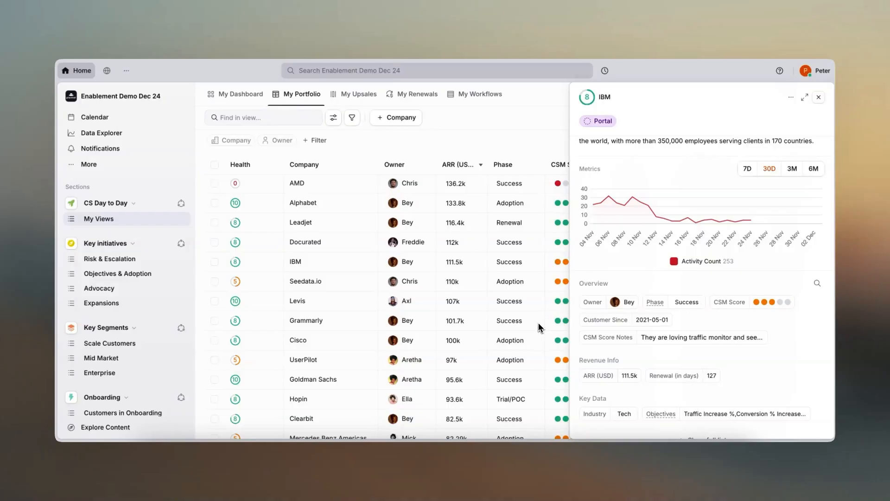
- Expand IBM's preview to its full-page profile and examine the sidebar sections
scroll(540, 343, down, 1)
click(512, 327)
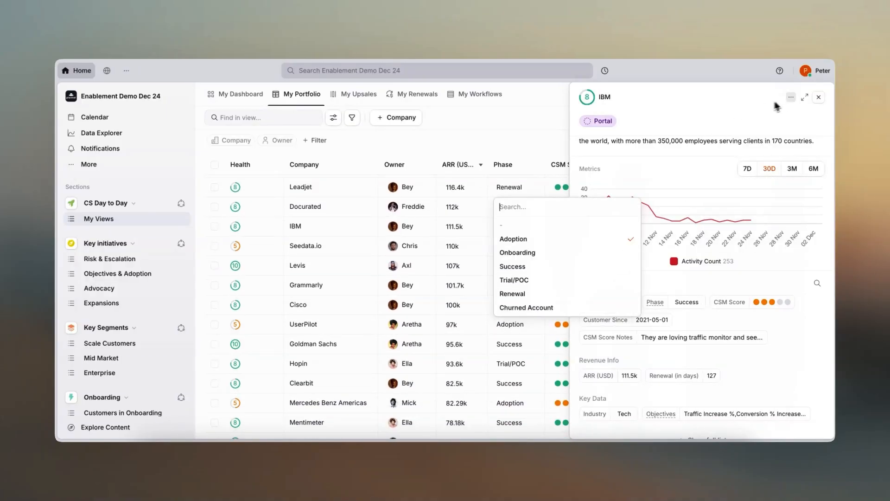
click(805, 97)
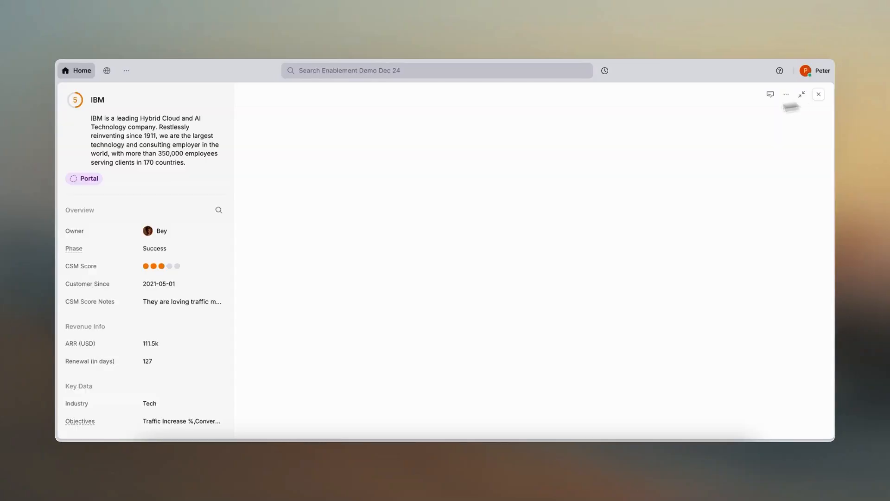
scroll(194, 276, down, 4)
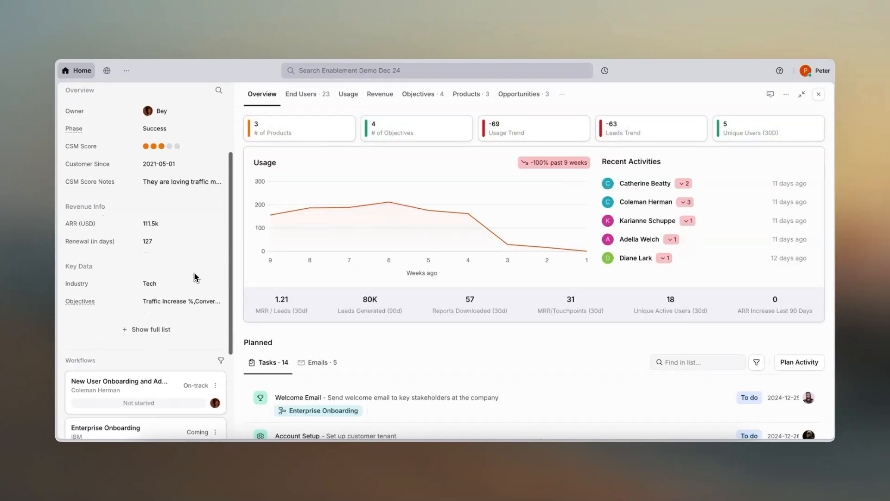
scroll(194, 276, up, 3)
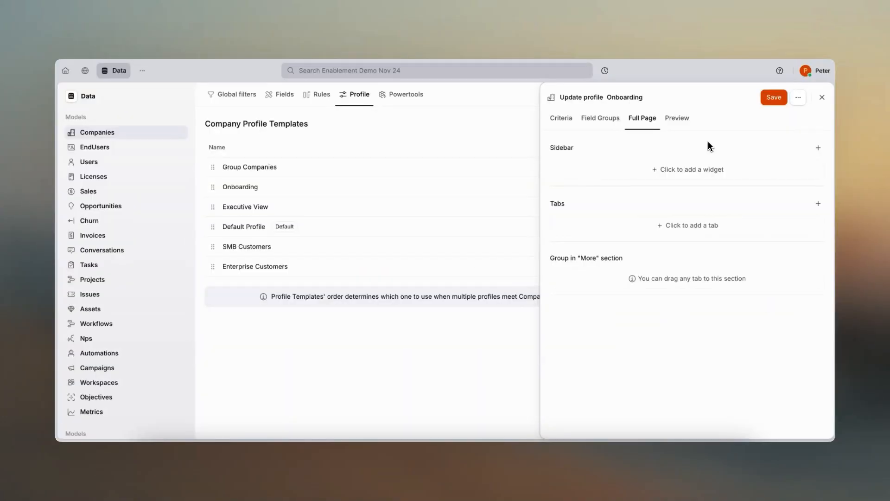
- Add the Header, Workflow and Fields widgets to the Onboarding profile's full-page sidebar
click(691, 172)
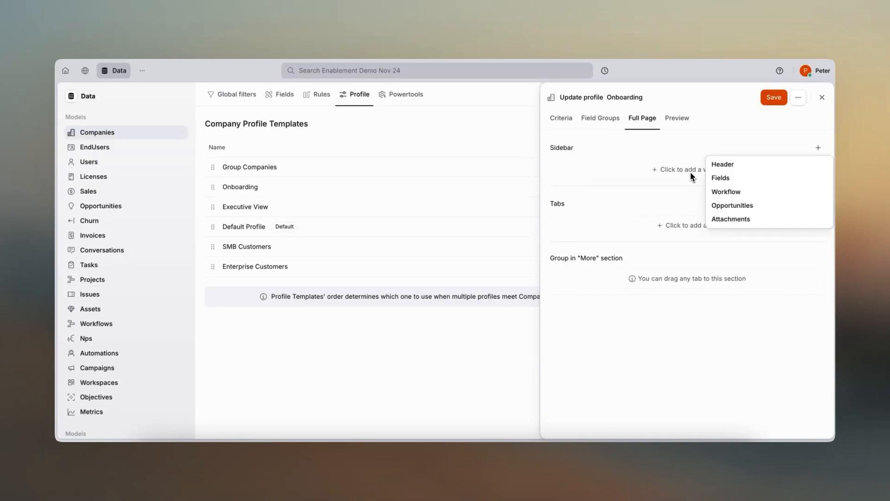
click(718, 166)
click(723, 179)
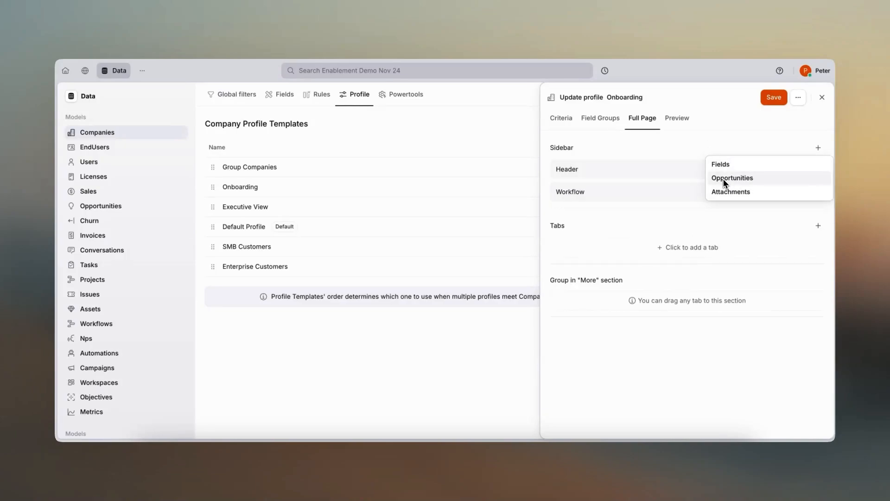
click(722, 165)
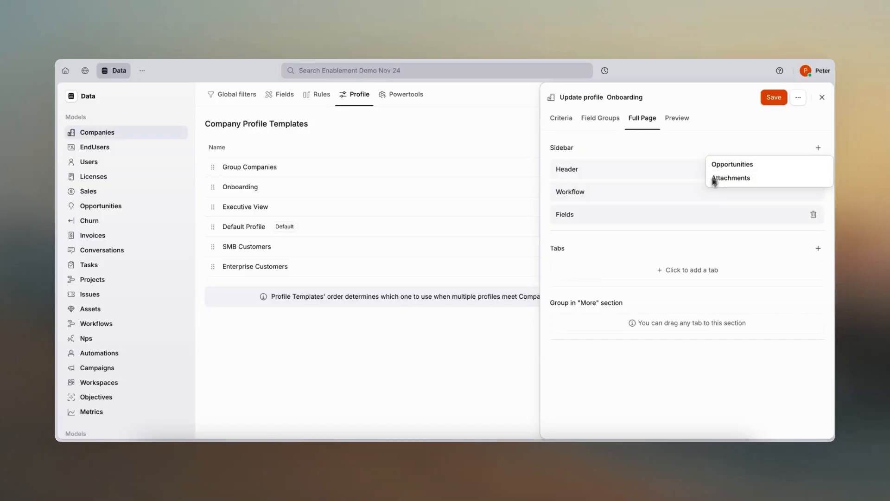
mouse_move(682, 213)
mouse_down()
mouse_move(683, 191)
mouse_move(681, 217)
mouse_up()
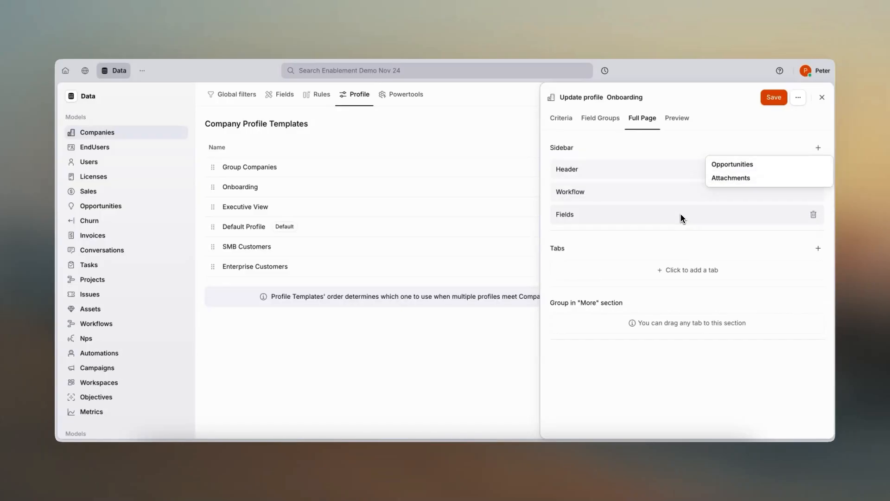
- Add the Onboarding Dashboard, Overview and End Users tabs to the Onboarding profile's full page
click(687, 270)
scroll(765, 364, down, 3)
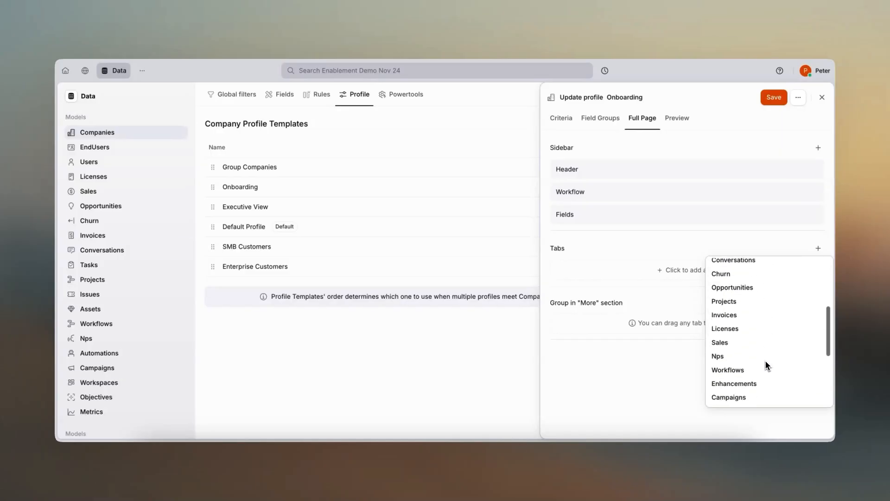
scroll(766, 365, down, 5)
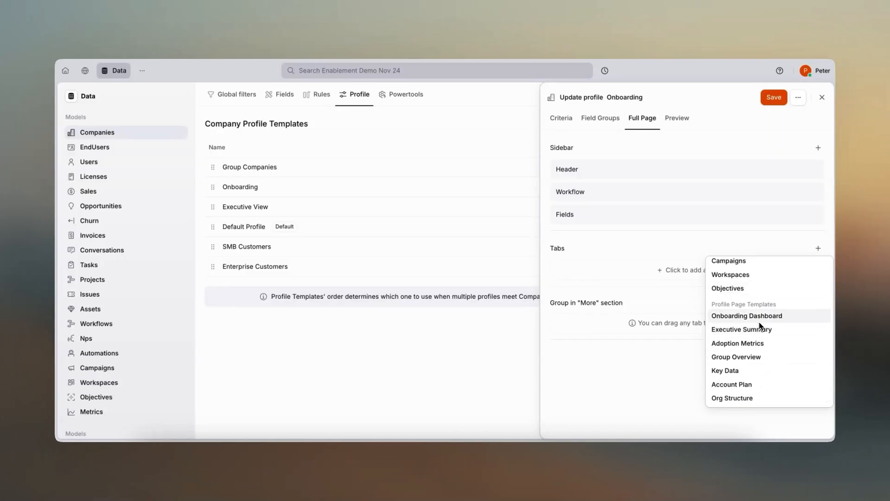
click(759, 321)
scroll(761, 323, up, 10)
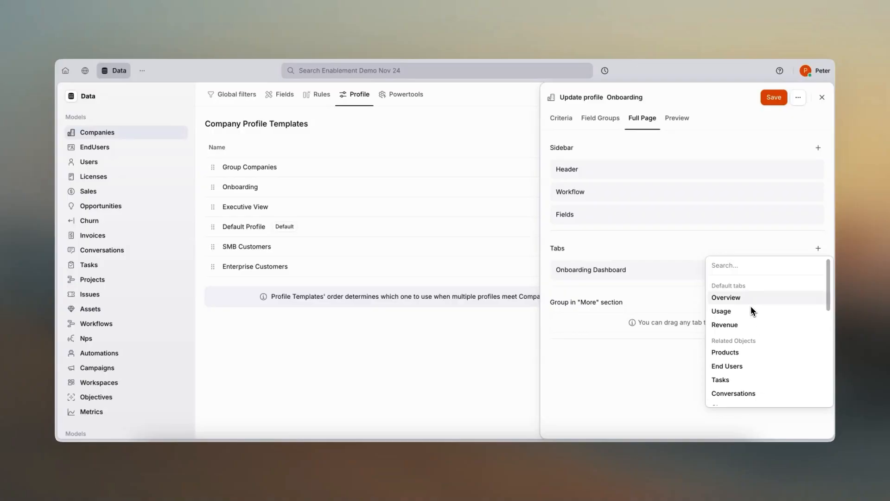
click(750, 302)
click(746, 358)
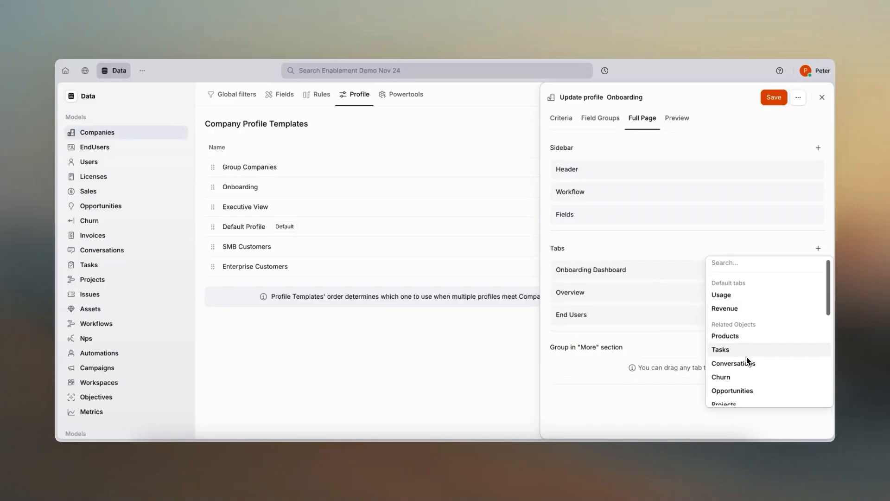
- Add the Objectives and Projects tabs after End Users on the full page
scroll(747, 360, down, 3)
scroll(747, 359, down, 2)
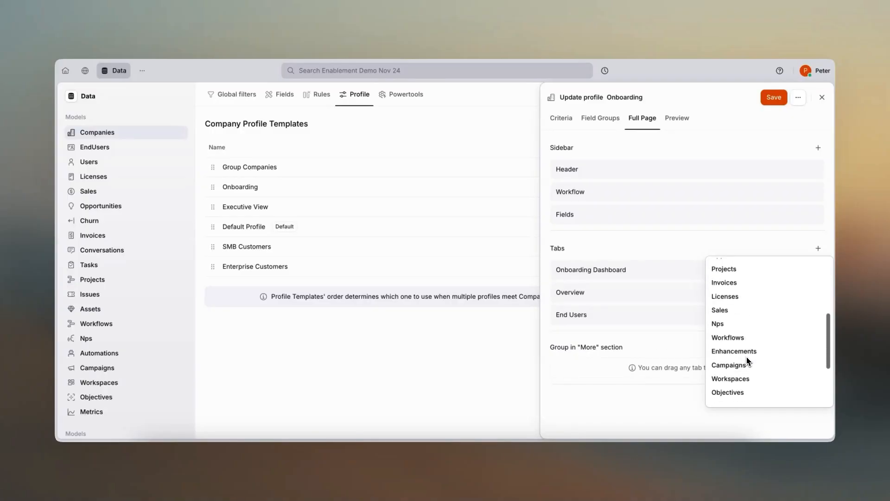
click(745, 390)
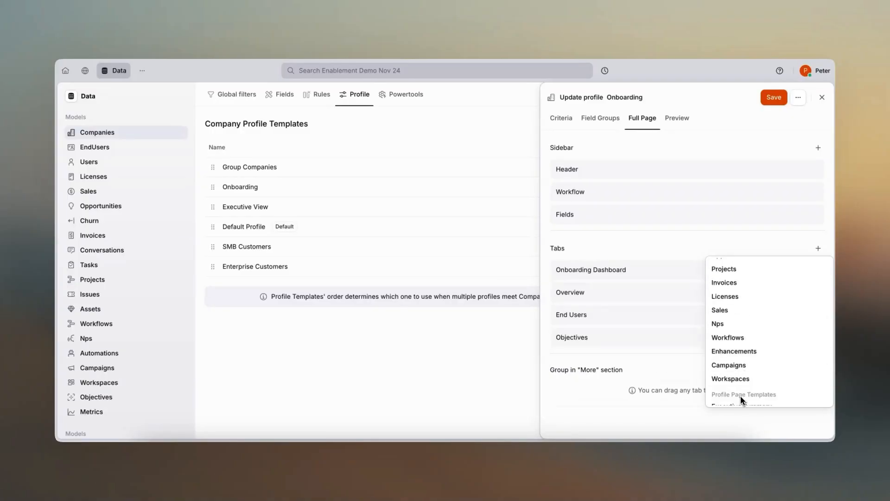
click(735, 271)
click(668, 396)
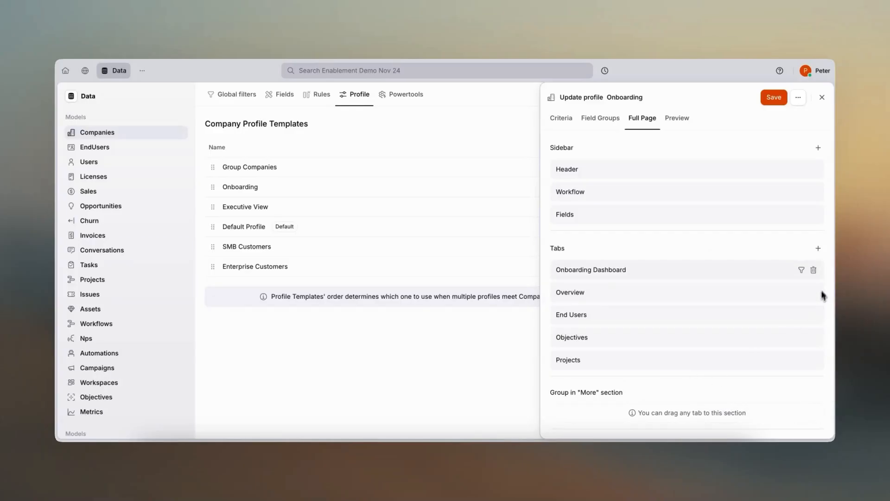
- Add the Revenue and Opportunities tabs and move both into the "More" group
click(818, 248)
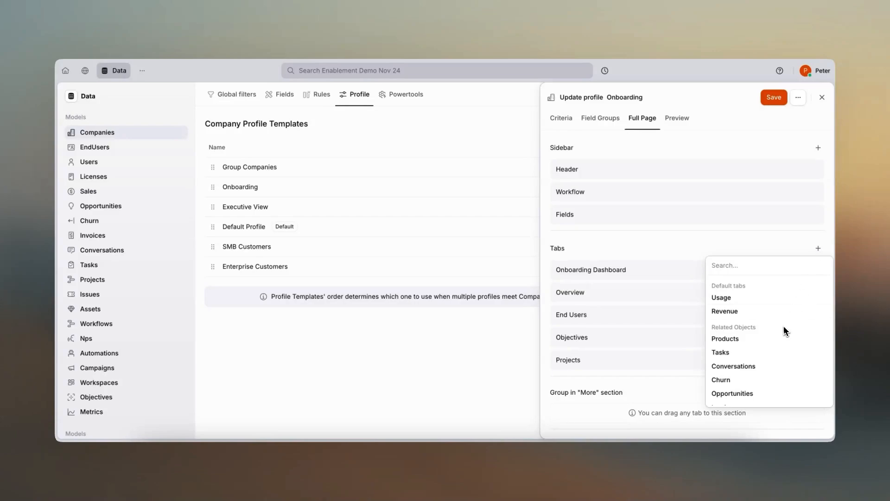
click(770, 311)
scroll(757, 363, down, 1)
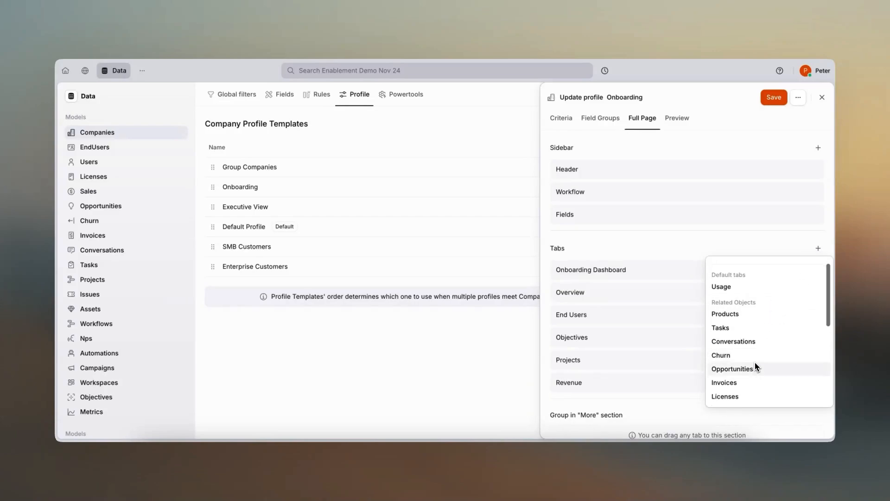
click(757, 365)
drag(603, 386, 602, 406)
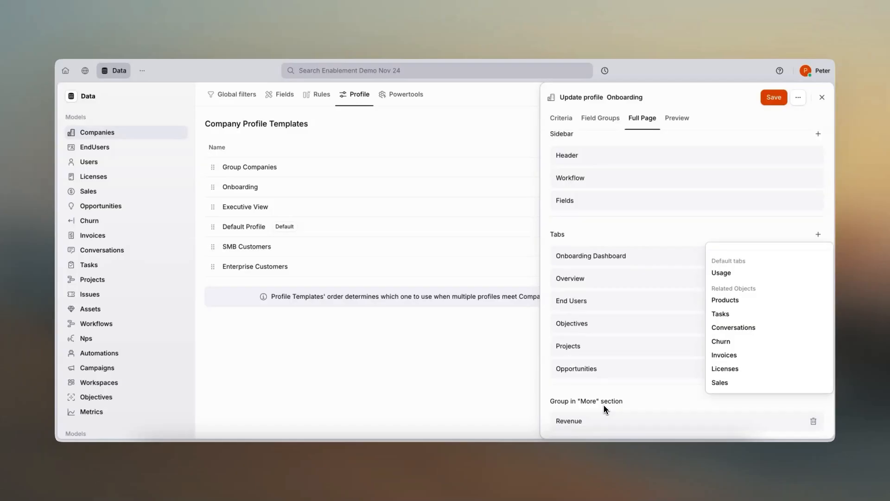
drag(587, 368, 587, 417)
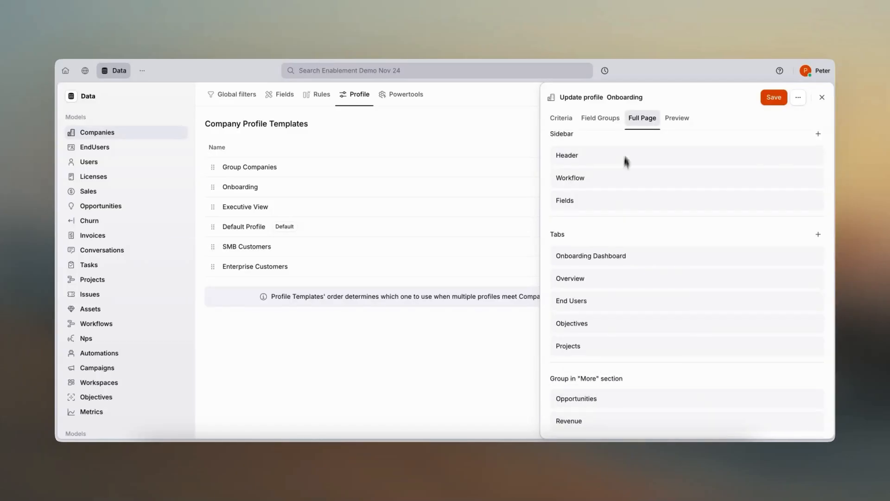
- Add a Metrics section to the preview layout, place it between Tasks and Workflows, and save the Onboarding profile
click(683, 123)
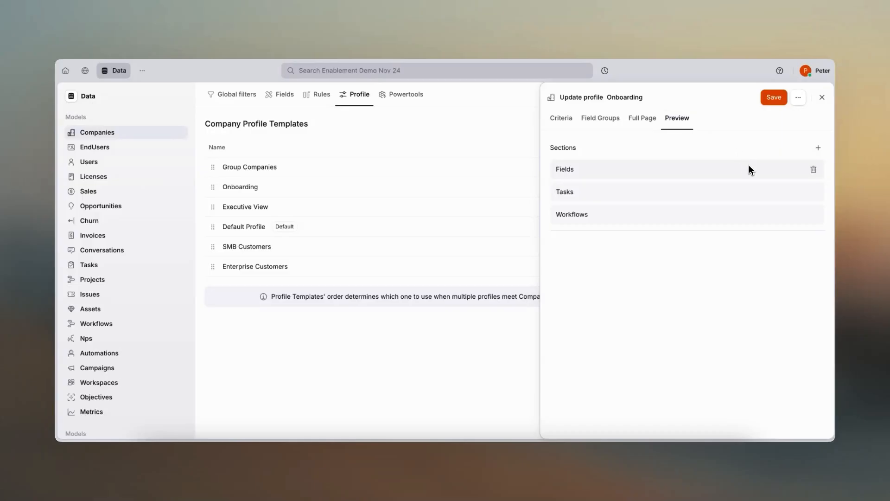
click(818, 148)
click(779, 165)
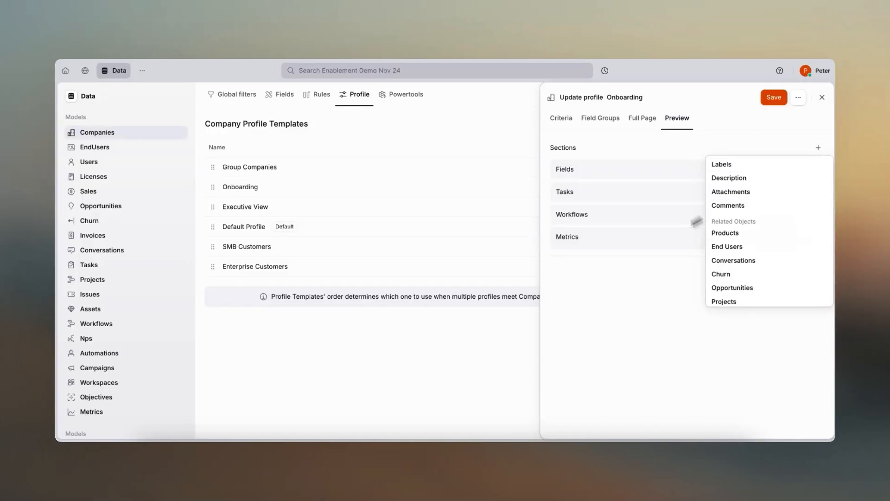
click(626, 258)
drag(624, 252, 624, 223)
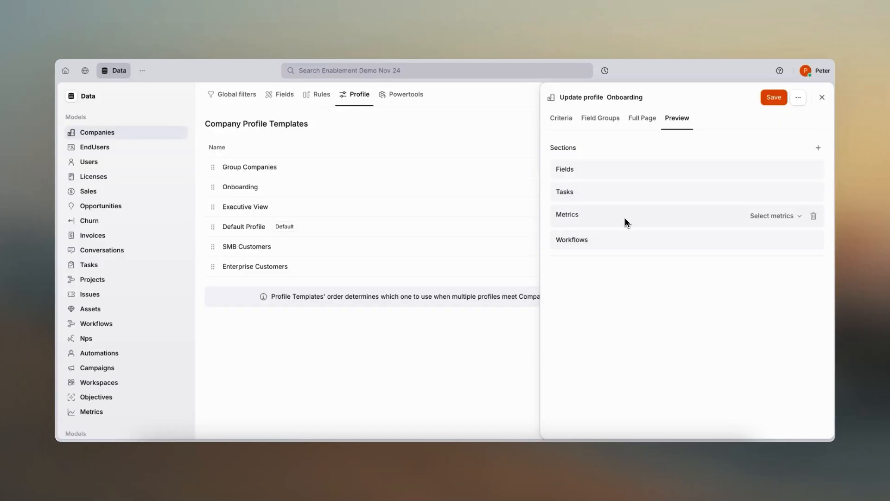
click(774, 97)
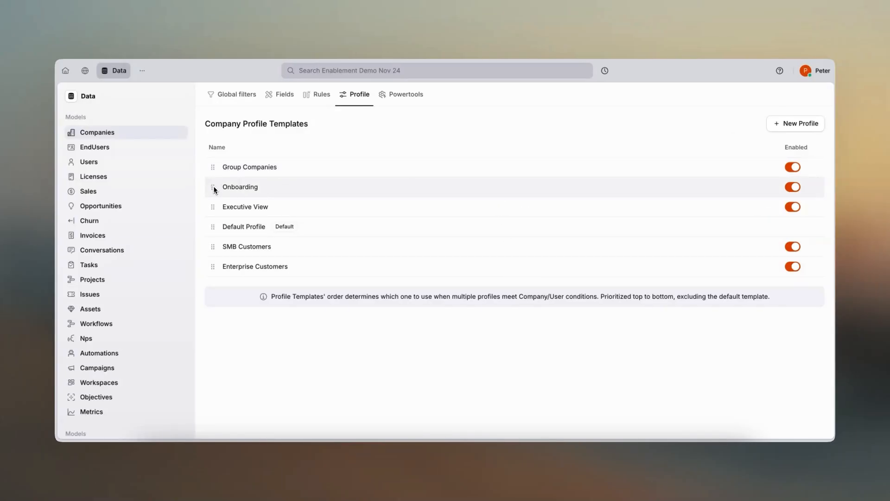
- Try moving the Onboarding template within the company profile priority order
drag(215, 190, 211, 209)
drag(212, 190, 212, 190)
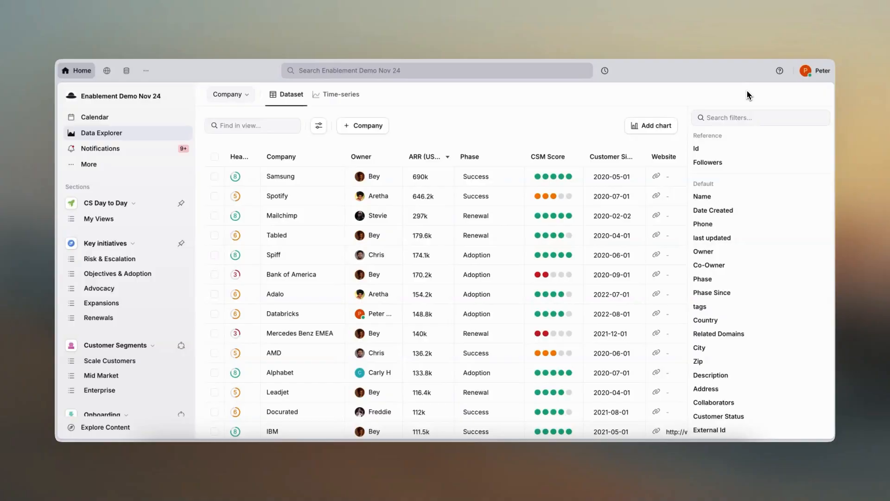
- Filter the Data Explorer companies to Phase equal to Onboarding, and open Microsoft's preview expanded to its full-page profile
click(707, 280)
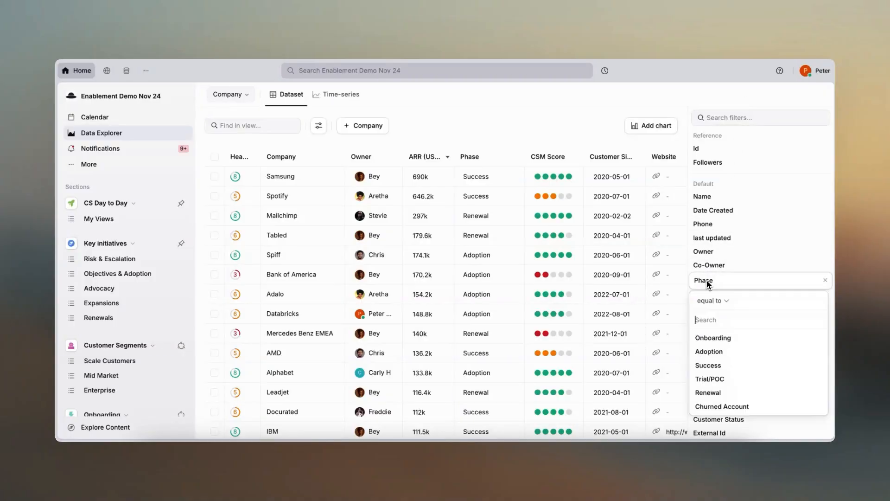
click(710, 338)
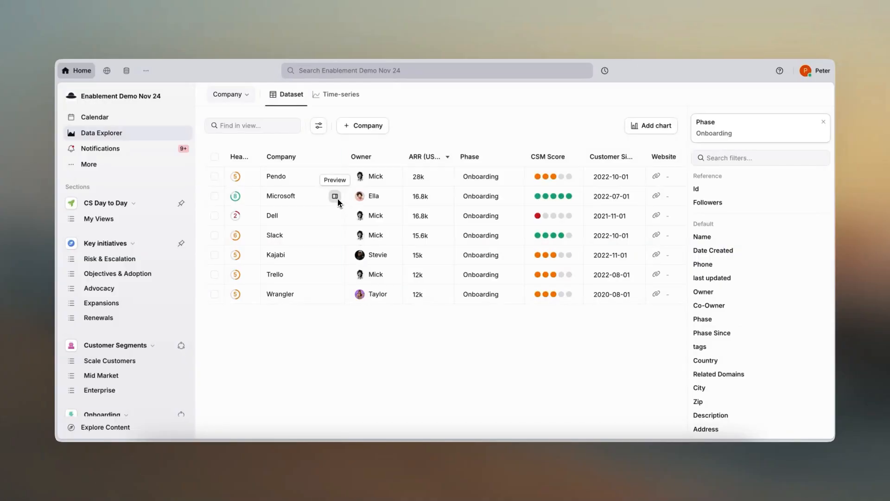
click(335, 197)
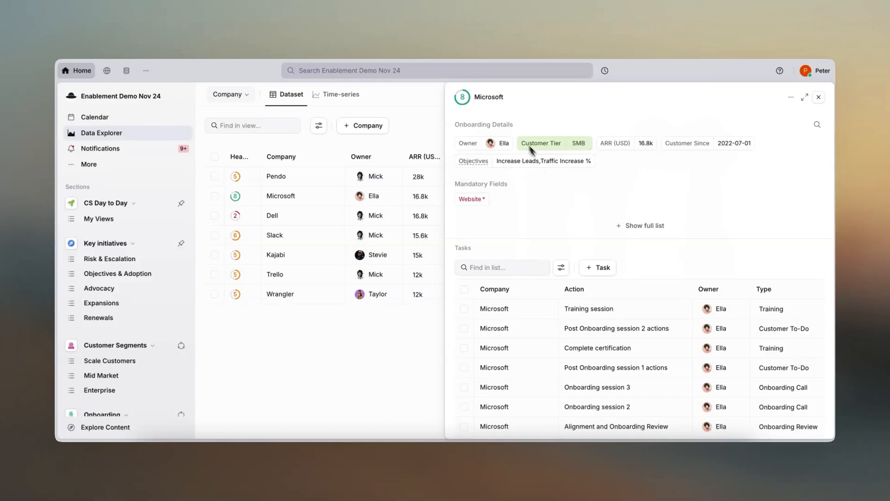
click(805, 97)
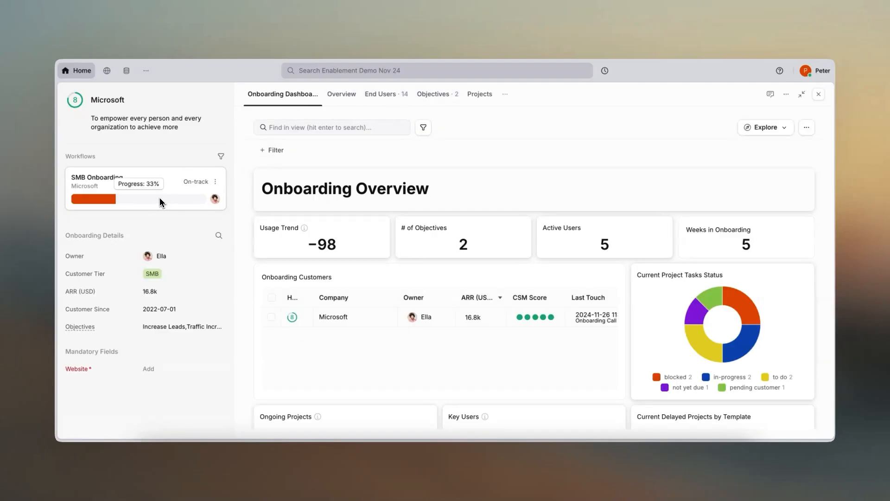
- Open the Workflows model's Default Profile template and examine the sidebar fields of Ericsson's Enterprise QBR workflow
click(129, 72)
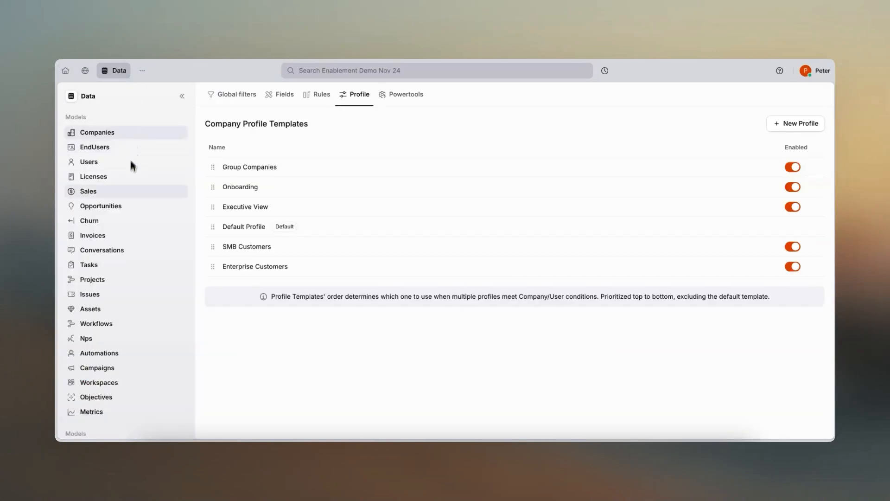
click(112, 323)
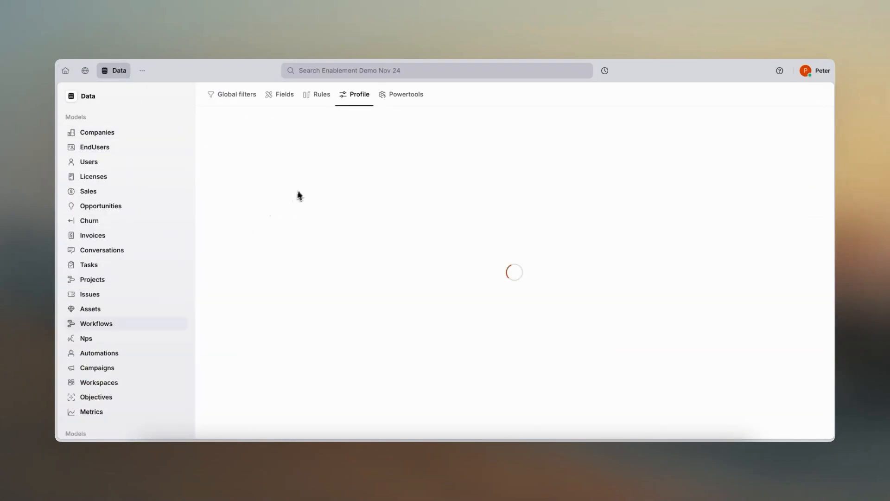
click(256, 207)
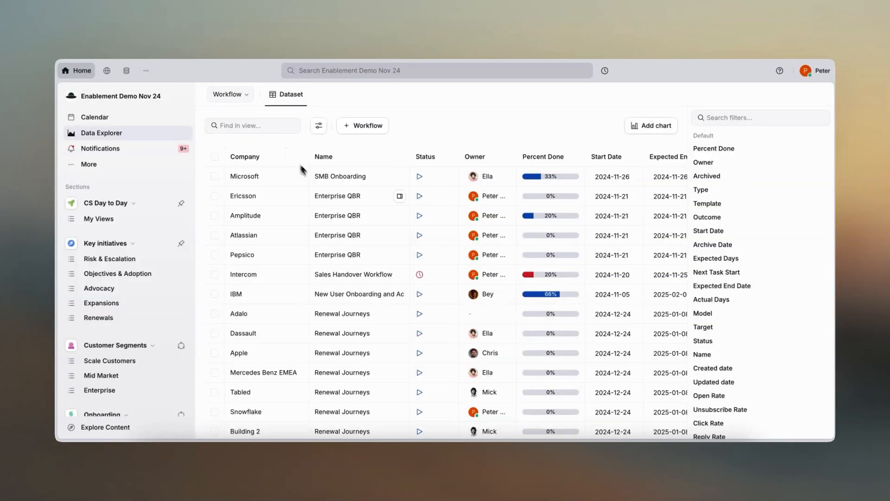
click(325, 196)
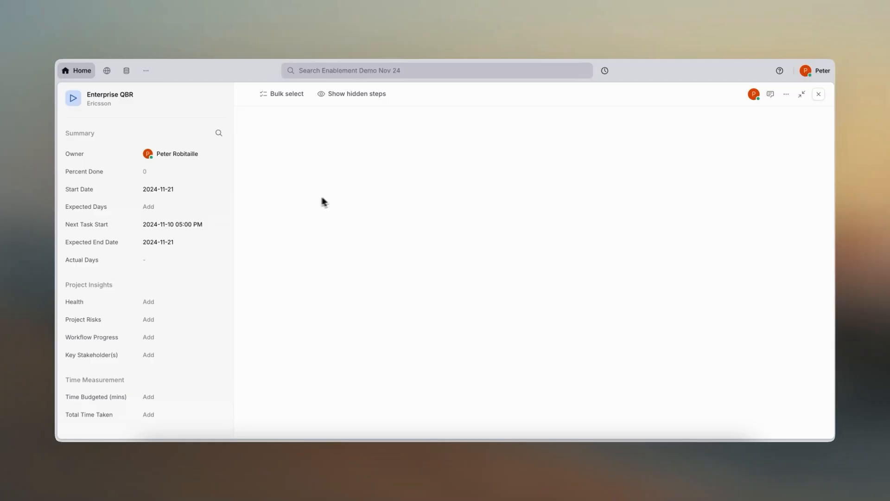
scroll(220, 267, down, 1)
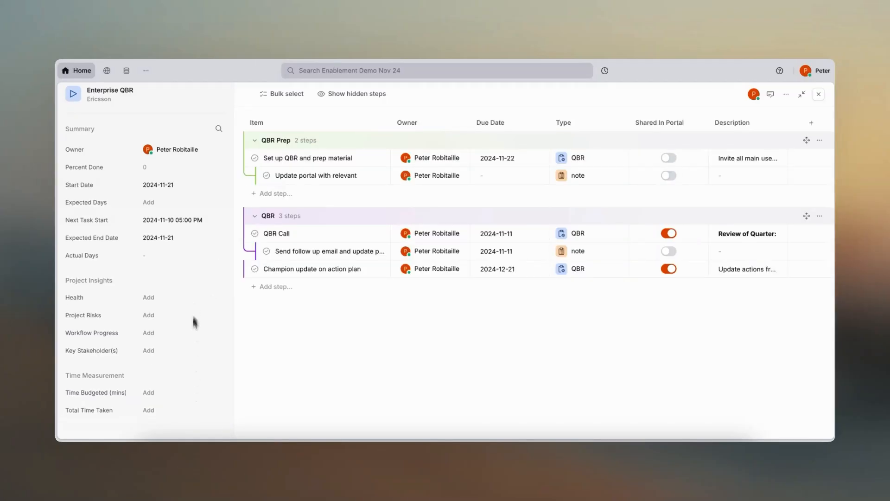
- Review the Renewal Workflows template's match criteria and field groups, and open Adalo's Renewal Journeys workflow to compare
click(127, 71)
click(300, 171)
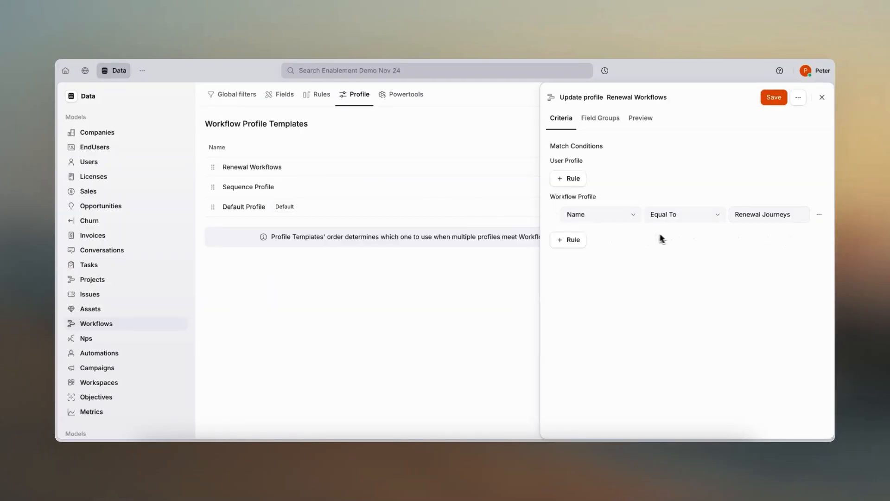
click(606, 120)
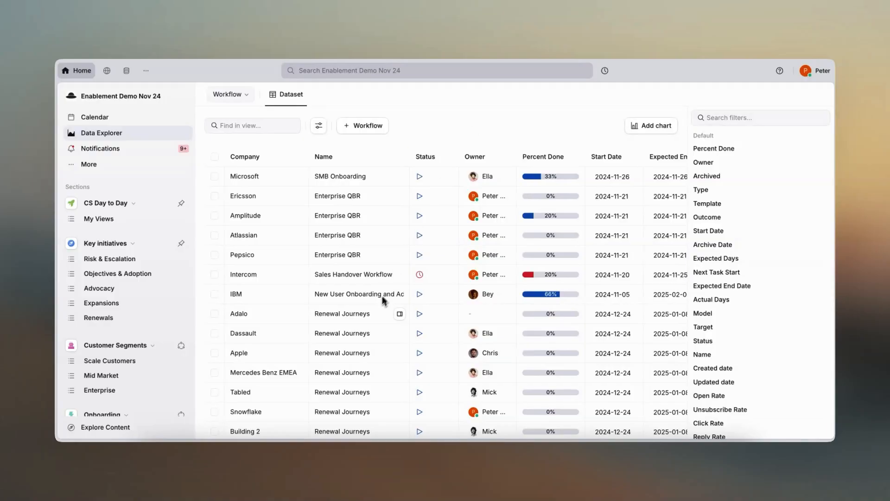
click(363, 315)
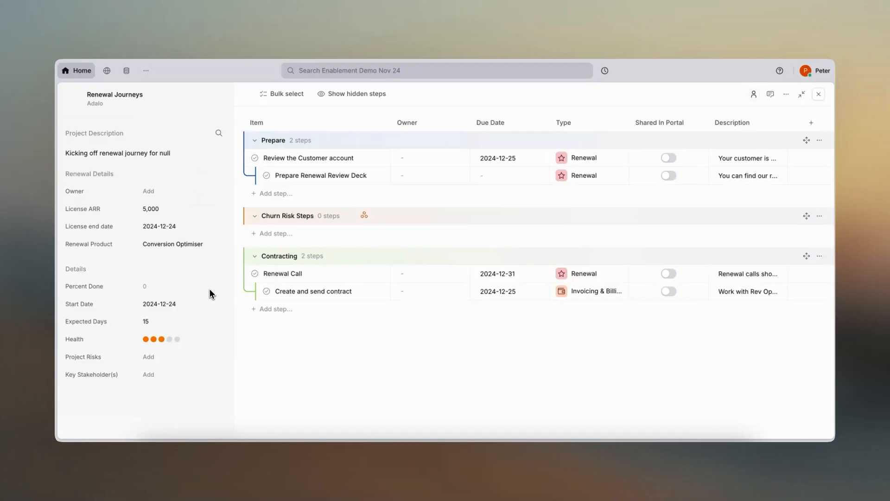
- Review the match criteria and field groups of the Workflows model's Sequence Profile template, and return to the Companies model
click(127, 72)
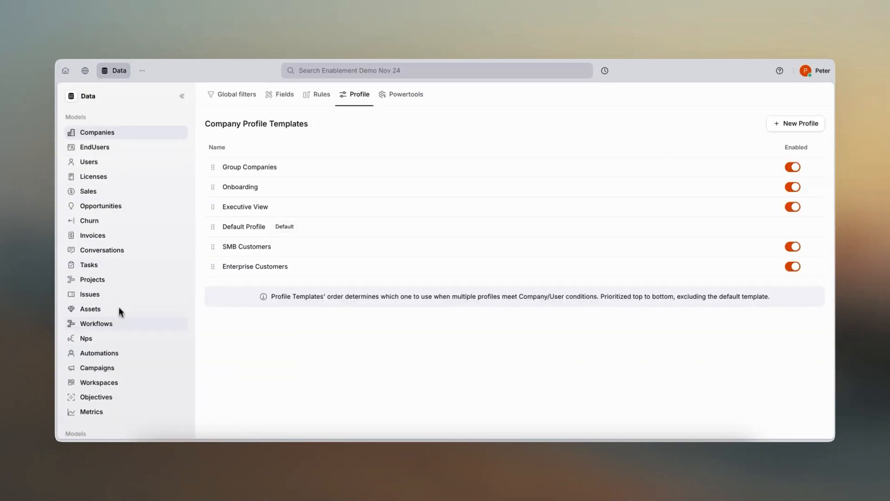
click(119, 324)
click(251, 190)
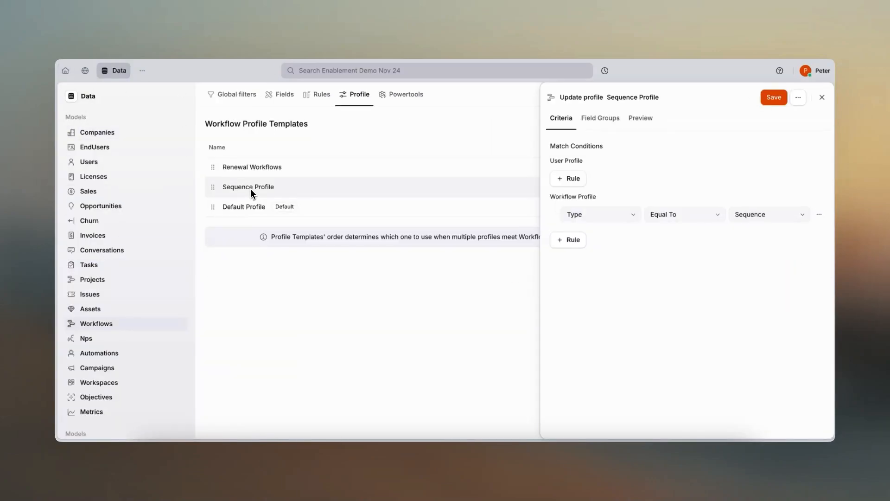
click(602, 120)
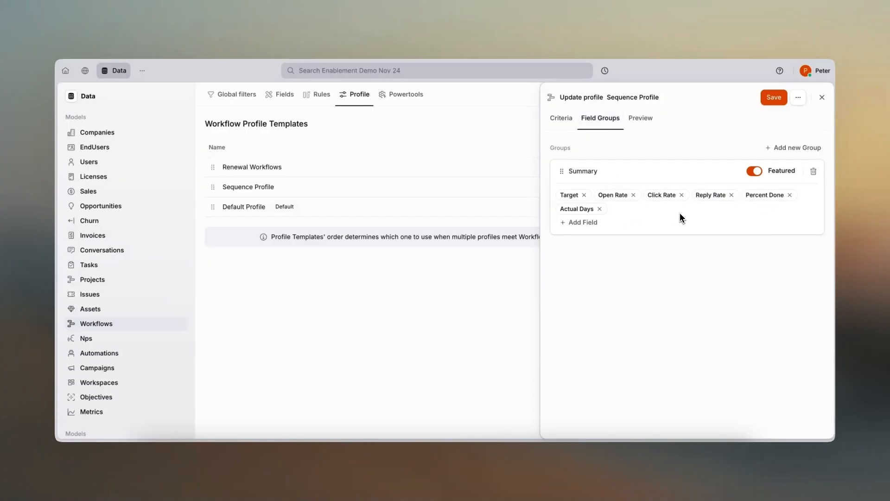
click(133, 137)
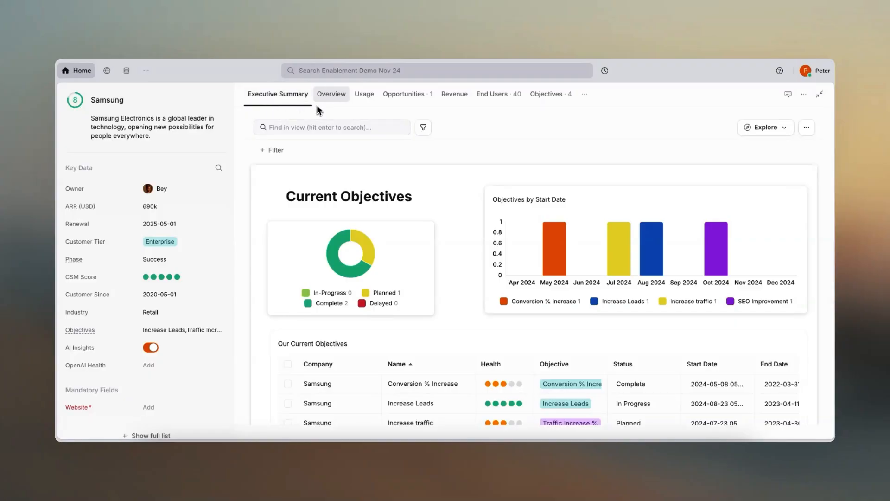
- Review the current objectives and key users sections of Samsung's Executive Summary
scroll(262, 207, down, 3)
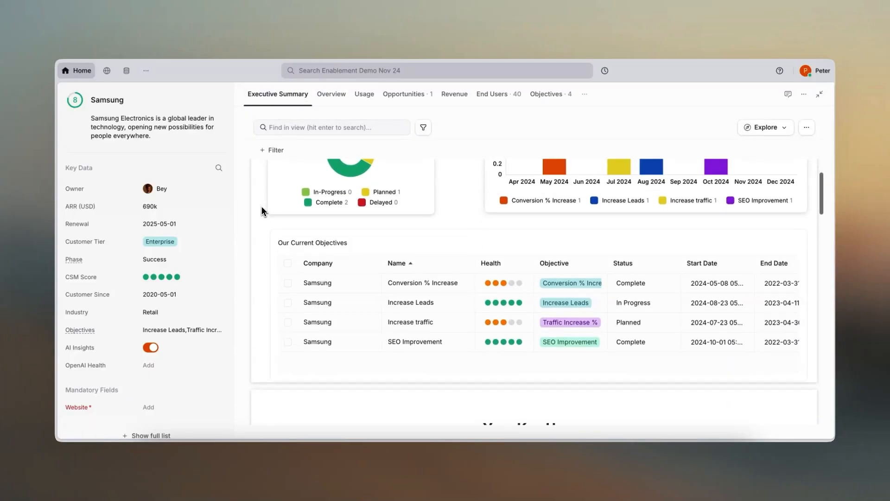
scroll(262, 207, down, 5)
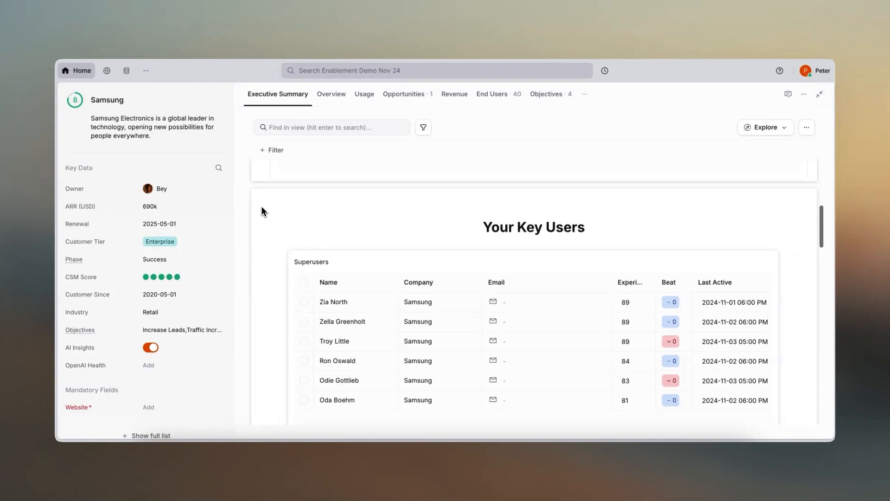
scroll(261, 207, up, 8)
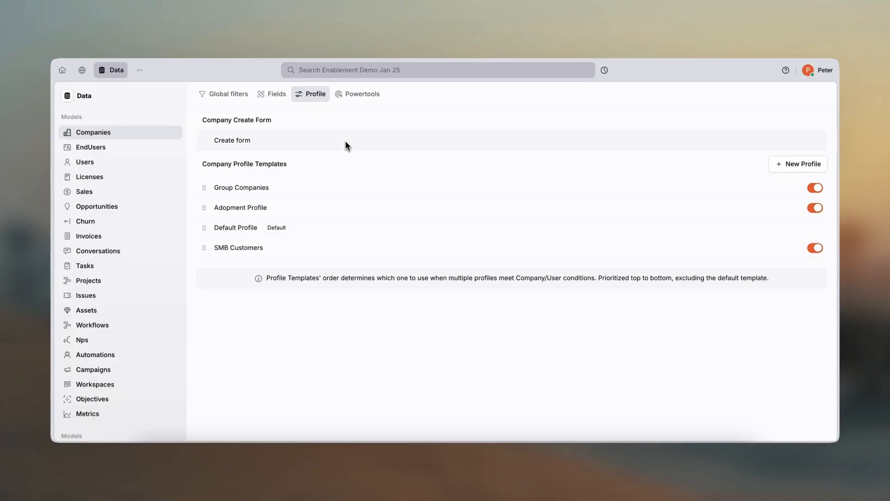
- Add the Phase field to the Company Create form, place it between Owner and Description, and save the form
click(385, 144)
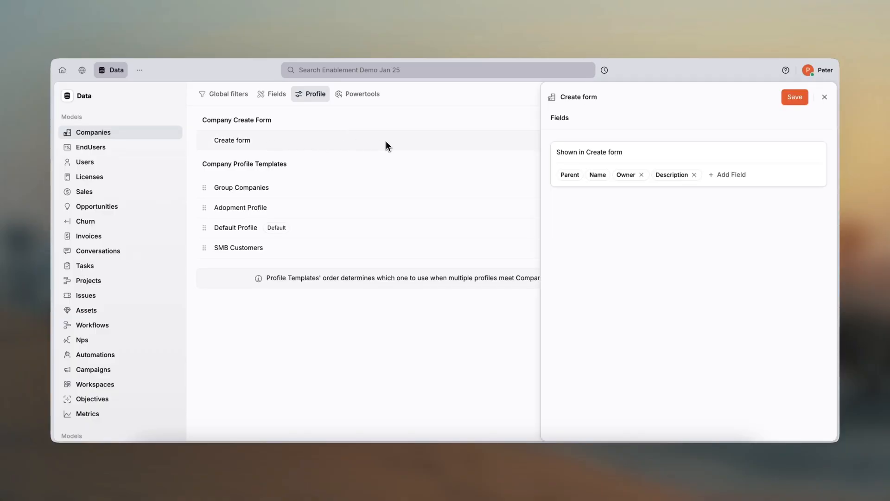
click(715, 174)
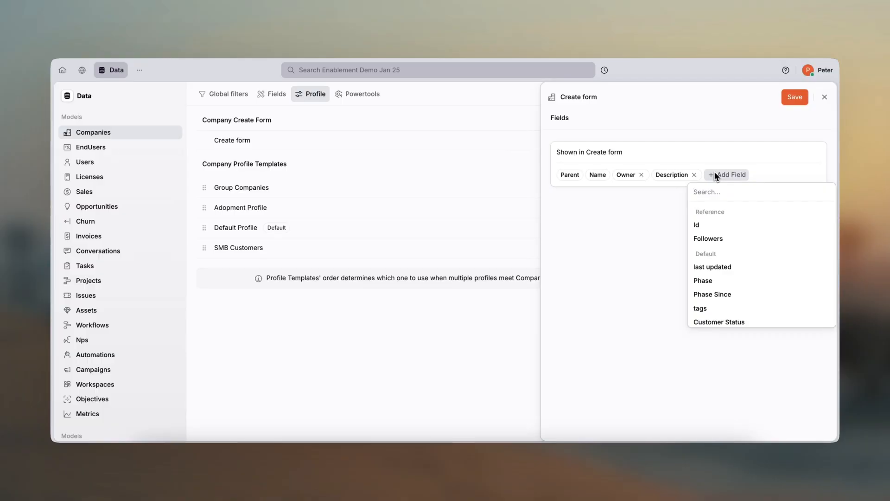
click(705, 281)
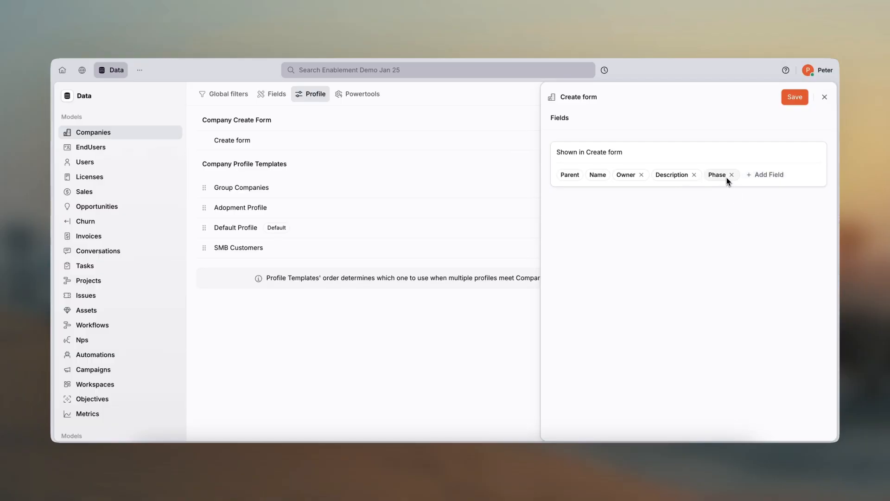
drag(727, 177, 677, 177)
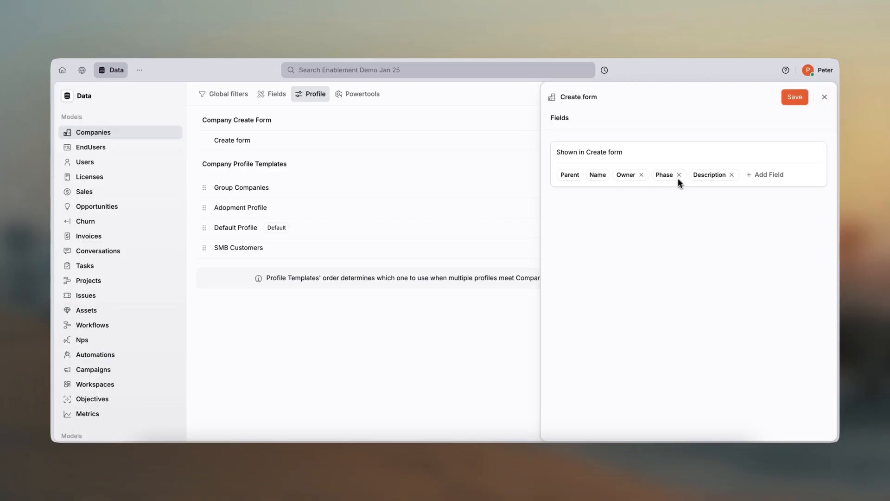
click(789, 97)
- Open a blank new company form from the global search to check its fields
click(432, 75)
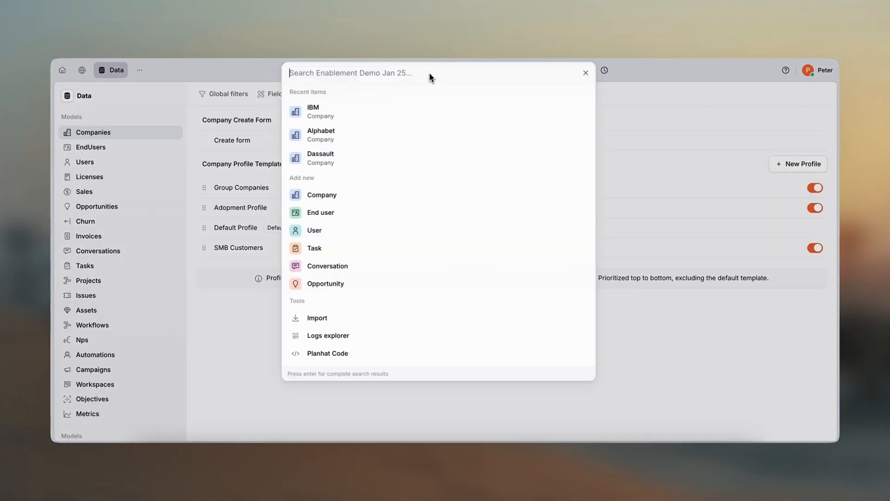
click(356, 195)
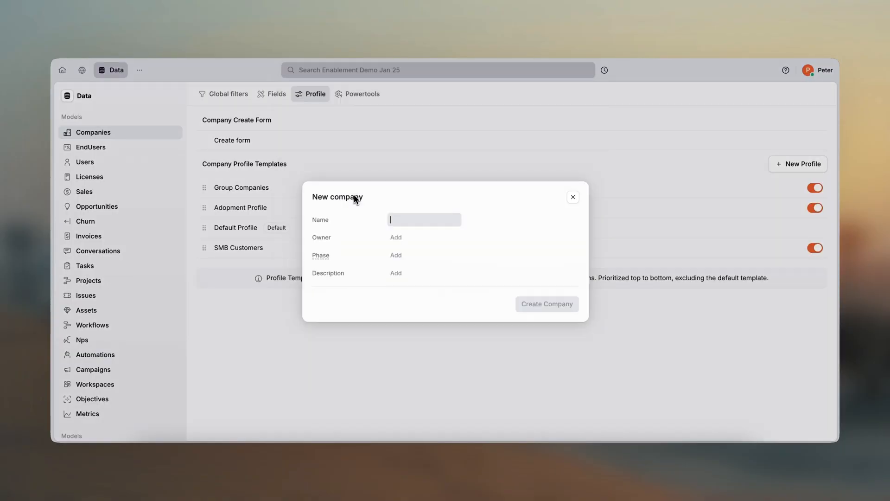